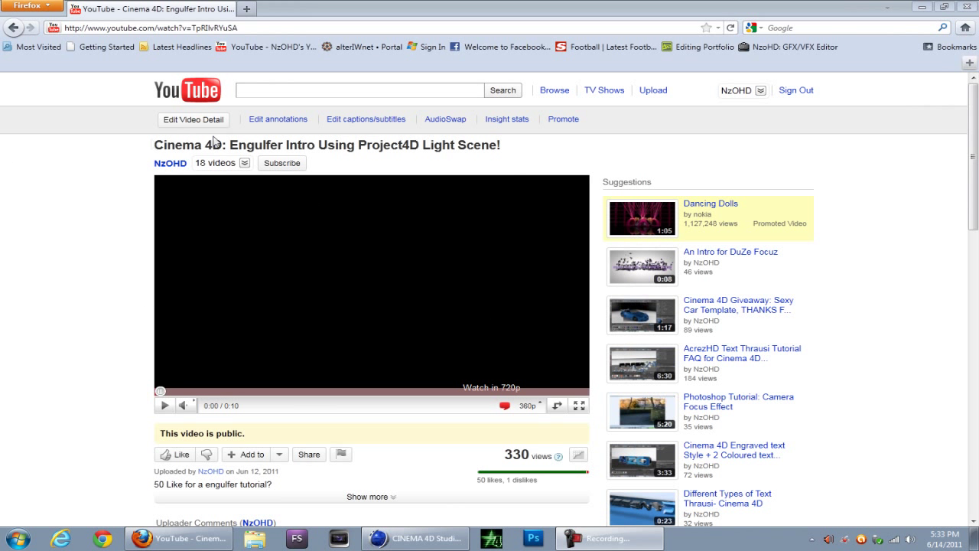
Step: Play the Engulfer intro video as a reference and pause it
{"action": "left_click", "coordinate": [384, 262]}
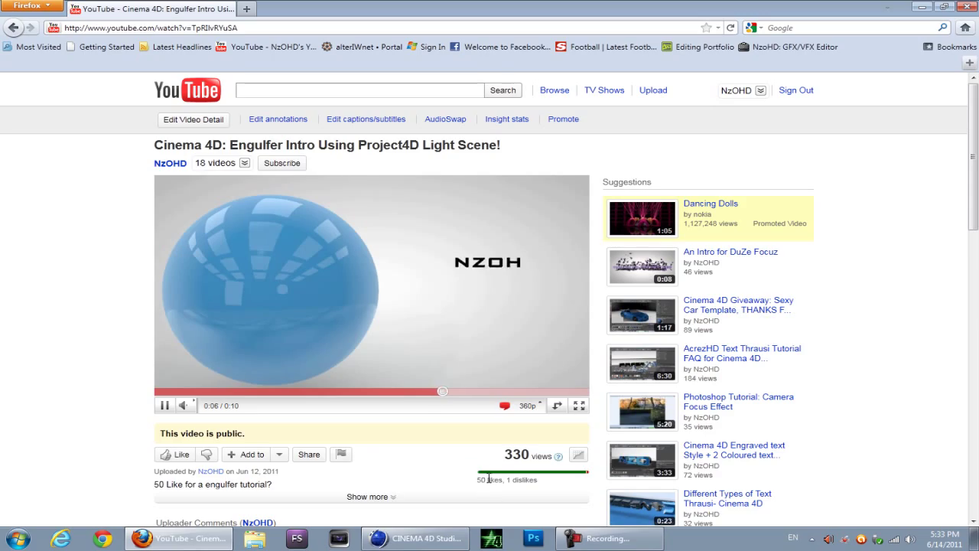
{"action": "left_click", "coordinate": [405, 273]}
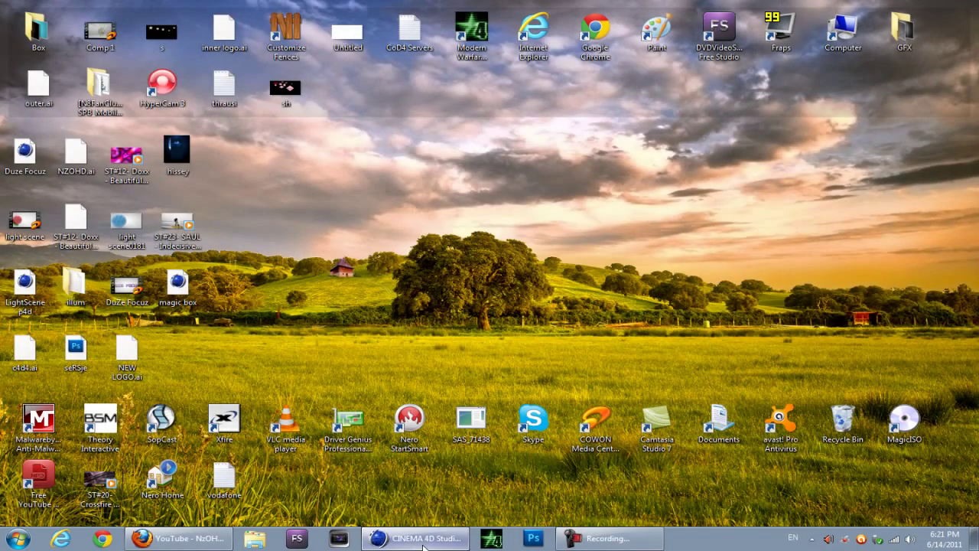
Step: Switch to Cinema 4D and review the light scene's Background, Sky and Floor objects from a straighter view
{"action": "left_click", "coordinate": [417, 539]}
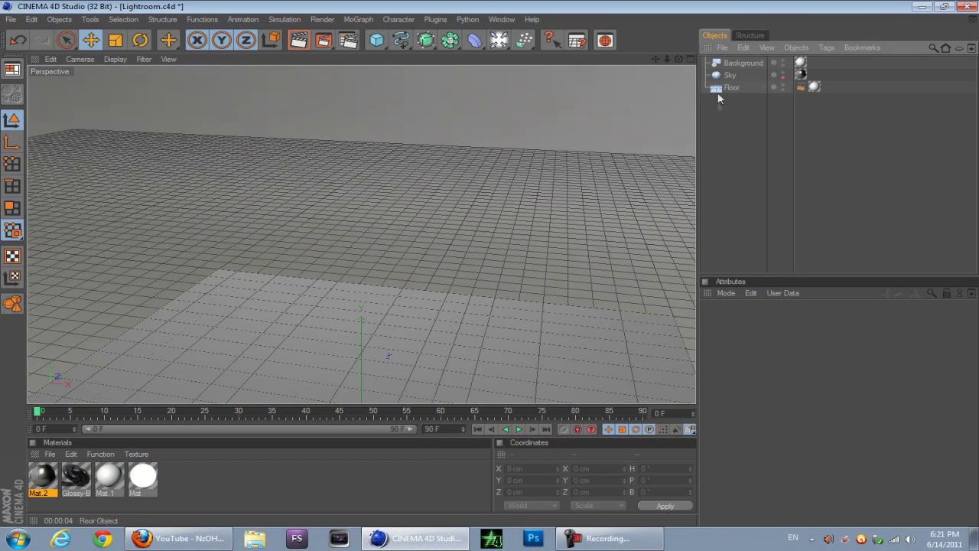
{"action": "left_click", "coordinate": [746, 61]}
{"action": "left_click", "coordinate": [731, 75]}
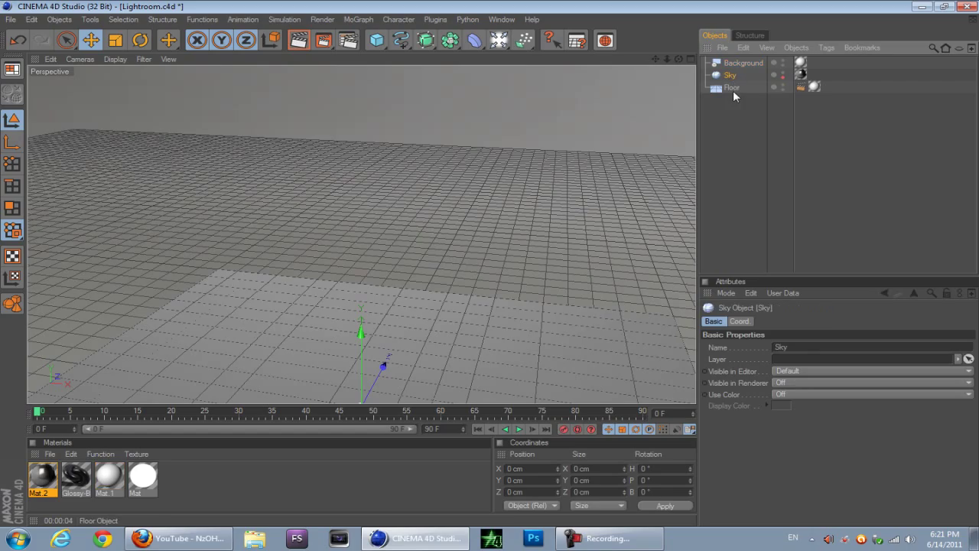
{"action": "left_click", "coordinate": [733, 89]}
{"action": "left_click_drag", "start_coordinate": [680, 60], "coordinate": [656, 64]}
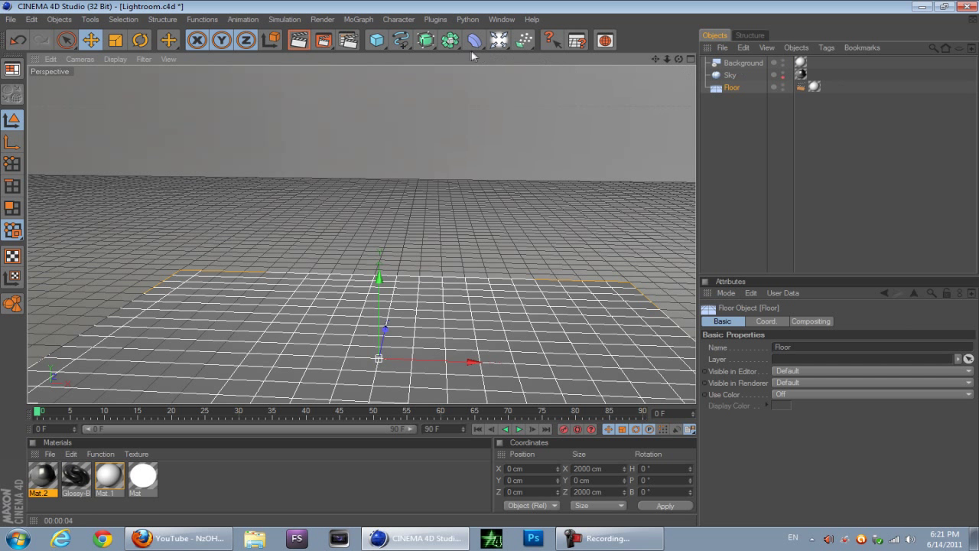
Step: Add a rectangle spline and a circle spline to the scene
{"action": "left_click", "coordinate": [402, 46]}
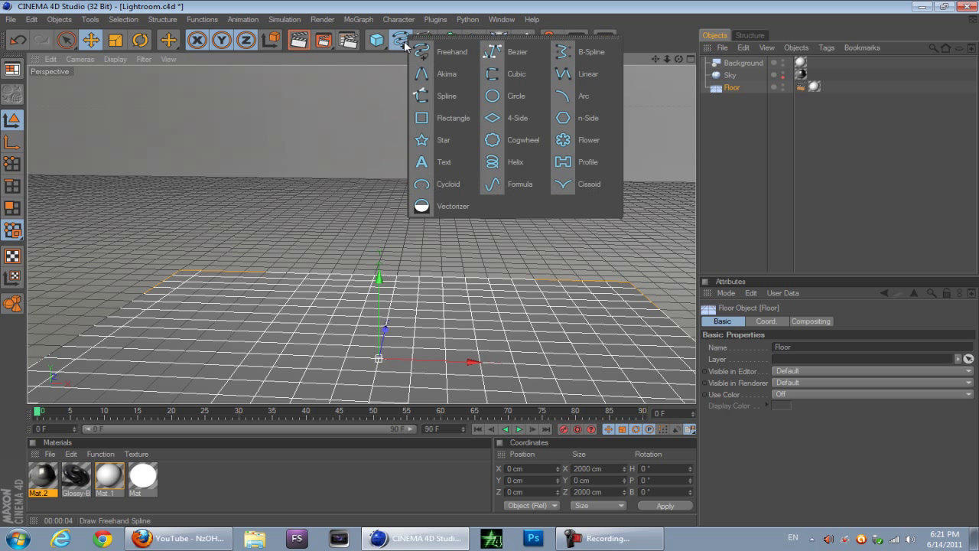
{"action": "left_click", "coordinate": [447, 117]}
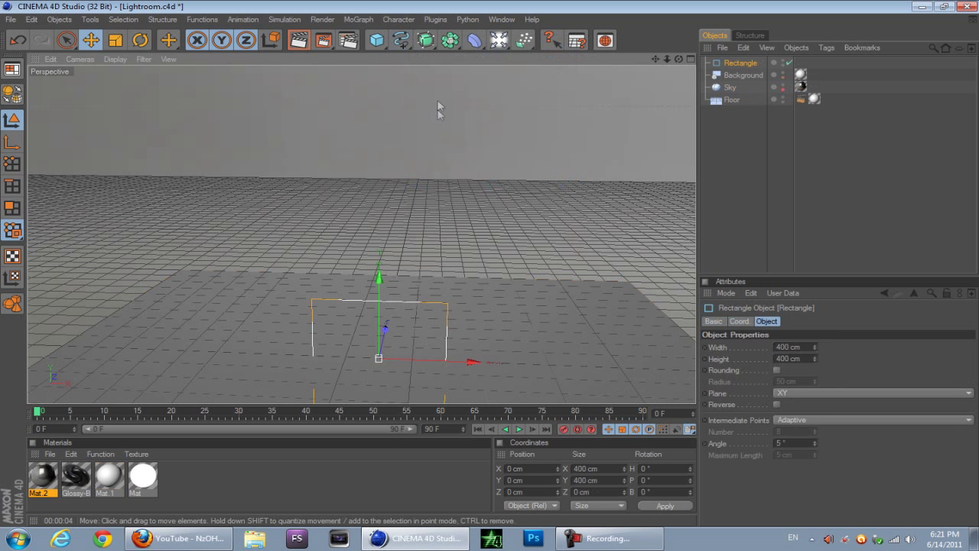
{"action": "left_click", "coordinate": [404, 42]}
{"action": "left_click", "coordinate": [514, 95]}
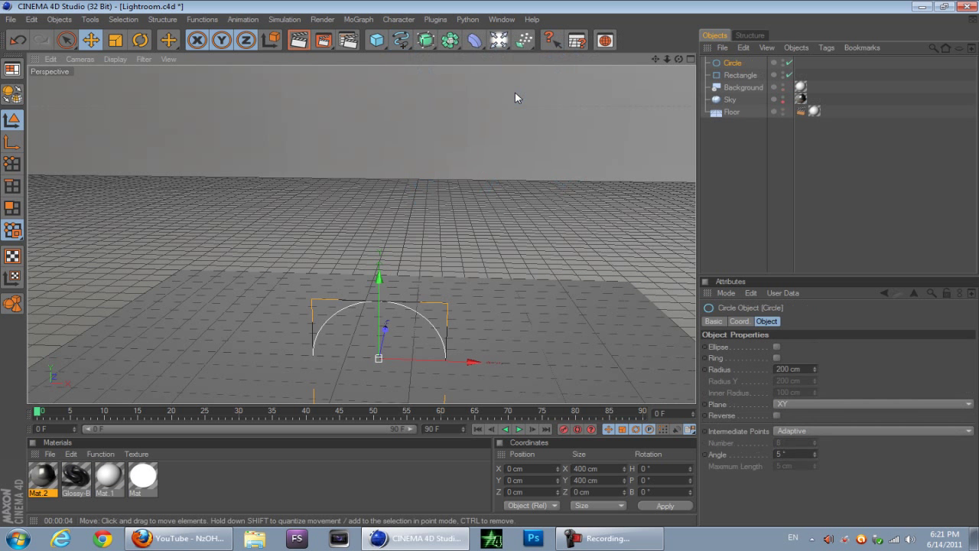
Step: Raise both splines above the floor, the rectangle to about 474 cm in Y and the circle to about 472 cm
{"action": "left_click", "coordinate": [748, 75]}
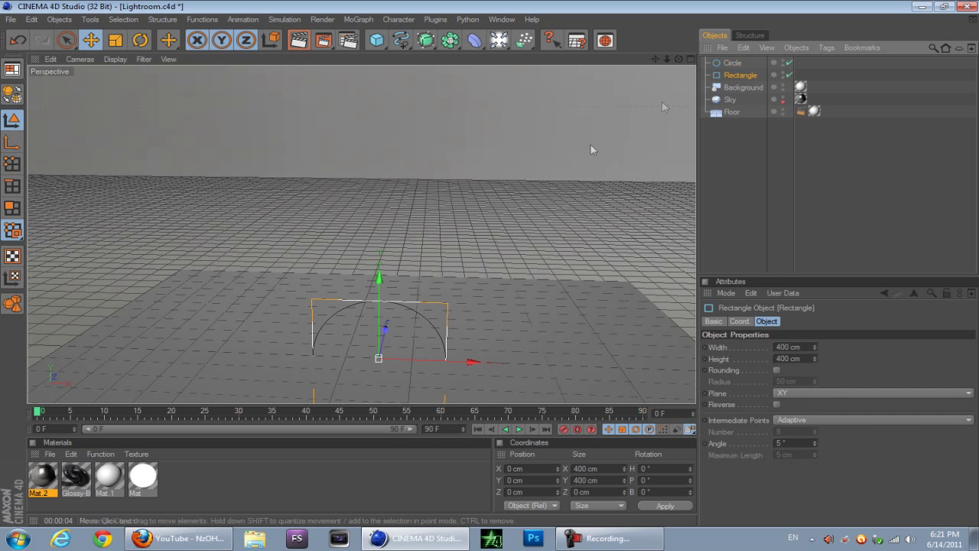
{"action": "left_click_drag", "start_coordinate": [380, 285], "coordinate": [380, 143]}
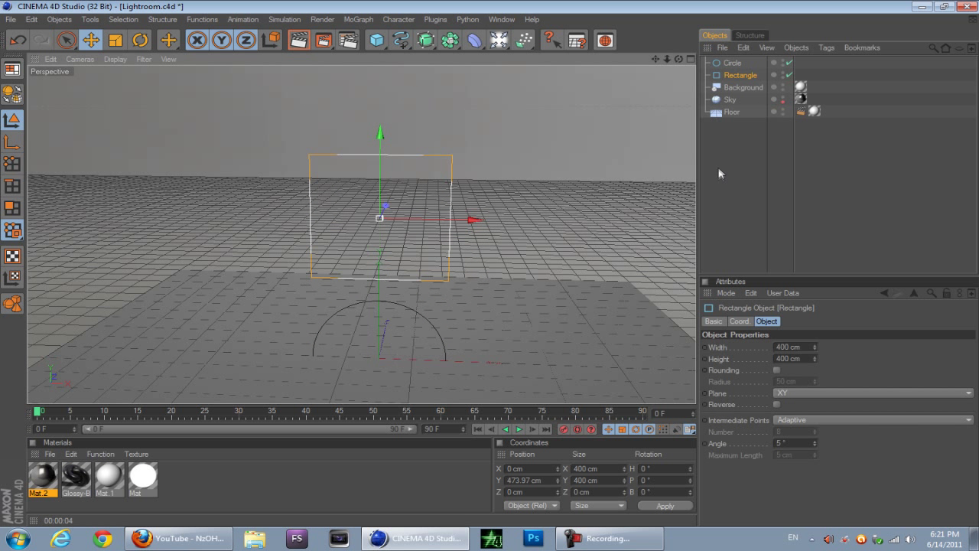
{"action": "left_click", "coordinate": [433, 325]}
{"action": "left_click_drag", "start_coordinate": [377, 287], "coordinate": [380, 145]}
Step: Scale the rectangle uniformly to about 457 cm so that it surrounds the circle
{"action": "left_click", "coordinate": [735, 77]}
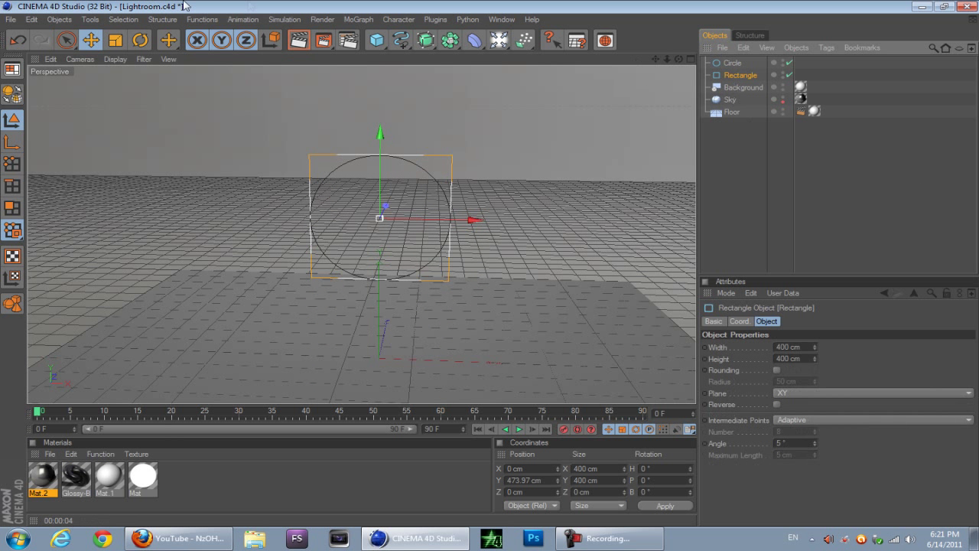
{"action": "key", "text": "t"}
{"action": "left_click_drag", "start_coordinate": [384, 134], "coordinate": [380, 131]}
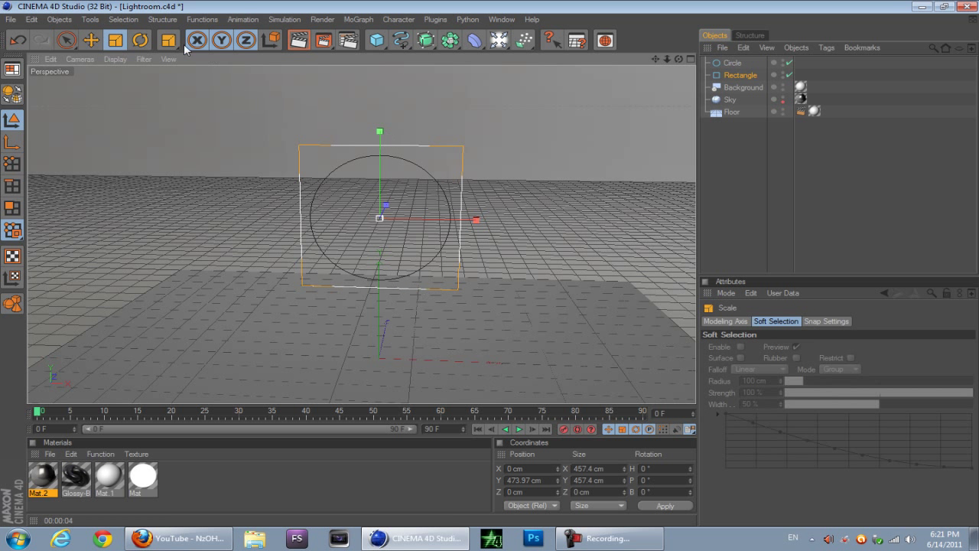
{"action": "left_click", "coordinate": [92, 42]}
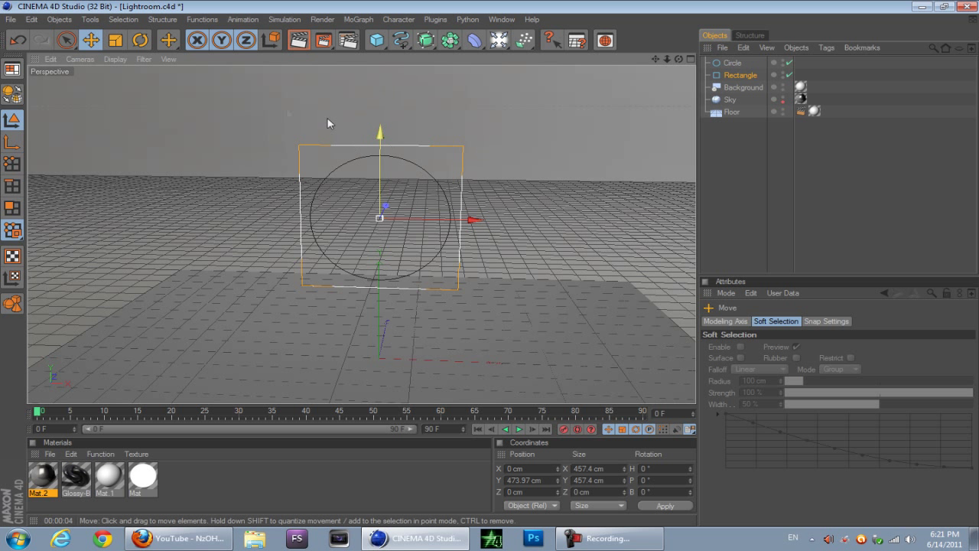
{"action": "left_click", "coordinate": [115, 41]}
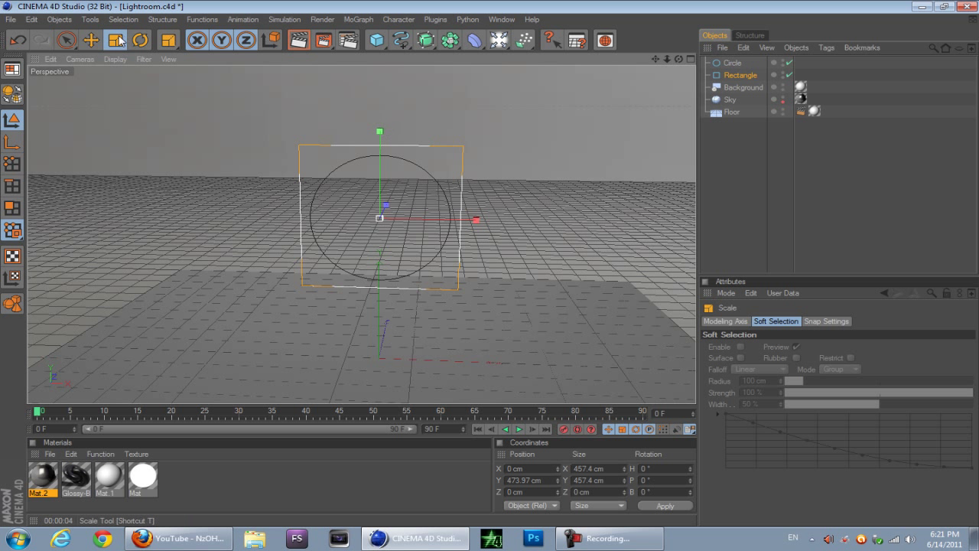
{"action": "left_click", "coordinate": [92, 41]}
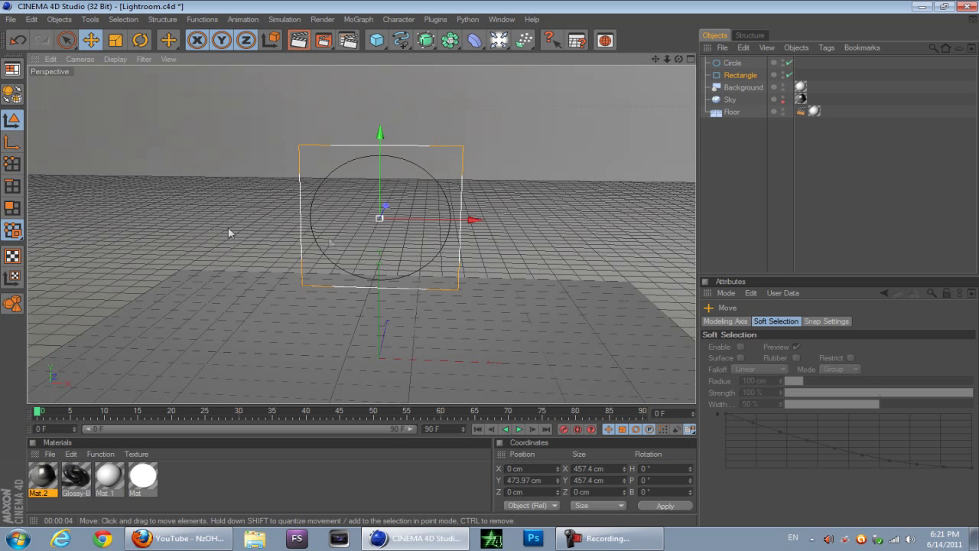
Step: Add a Spline Mask object and make the circle and rectangle its children, with the rectangle first
{"action": "left_click", "coordinate": [449, 43]}
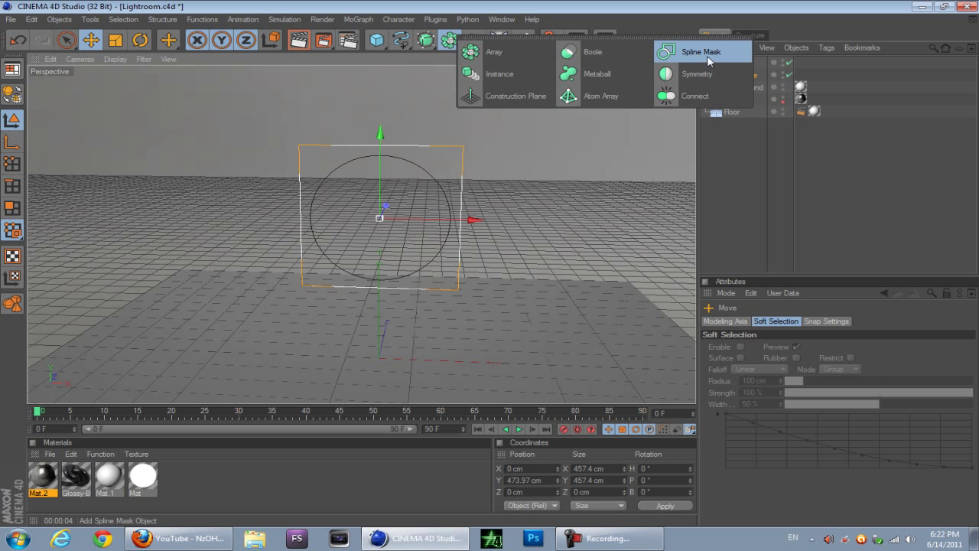
{"action": "left_click", "coordinate": [708, 52]}
{"action": "left_click", "coordinate": [732, 74]}
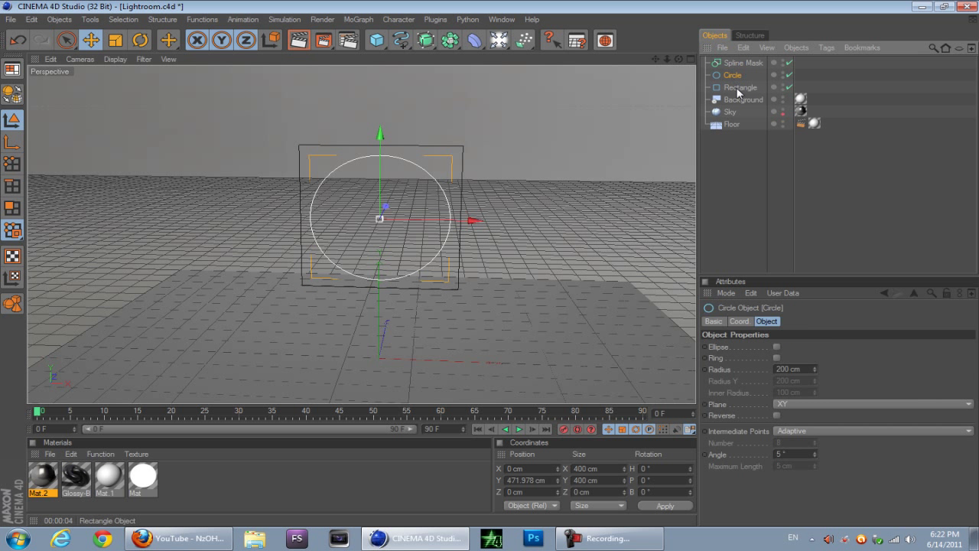
{"action": "left_click", "coordinate": [739, 88]}
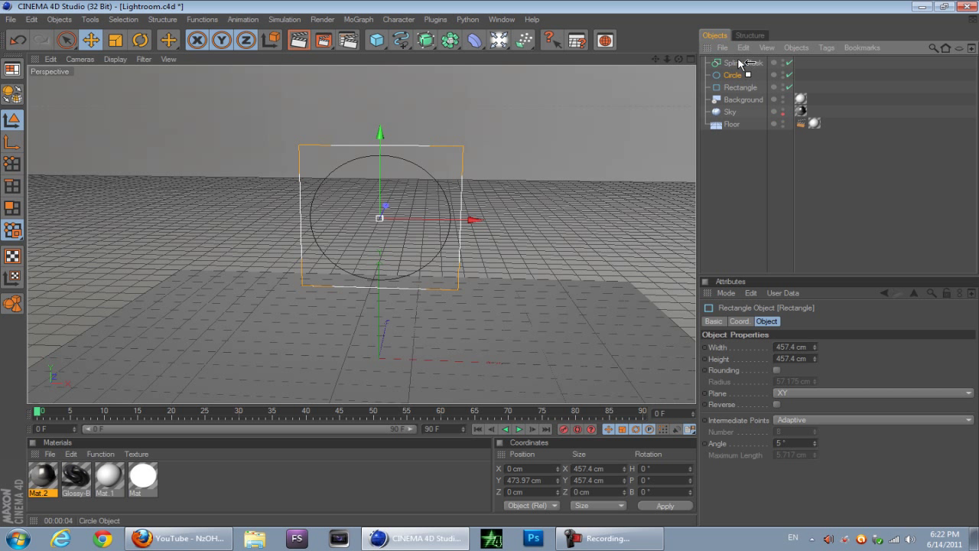
{"action": "left_click_drag", "start_coordinate": [739, 61], "coordinate": [752, 66]}
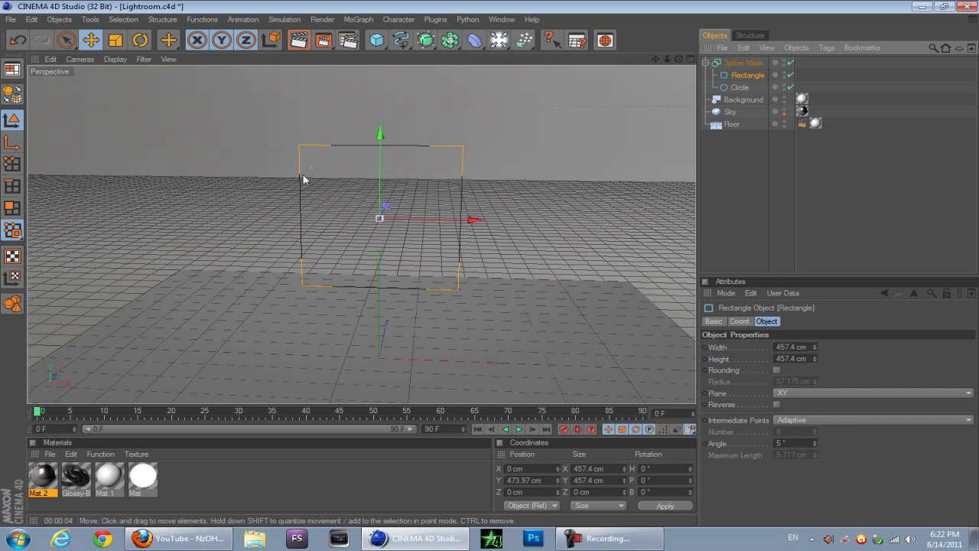
Step: Set the Spline Mask's mode to A intersect B
{"action": "left_click", "coordinate": [739, 66]}
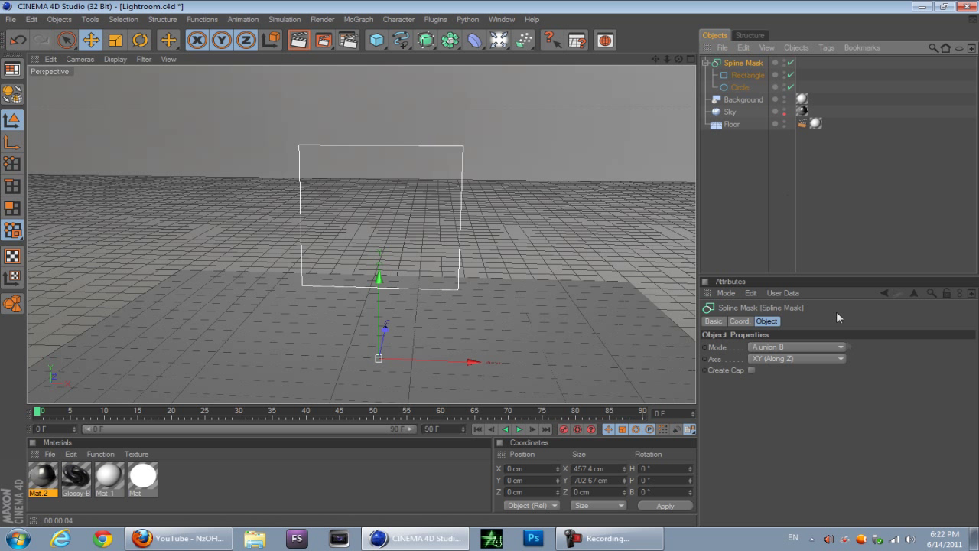
{"action": "left_click", "coordinate": [790, 347]}
{"action": "left_click", "coordinate": [793, 392]}
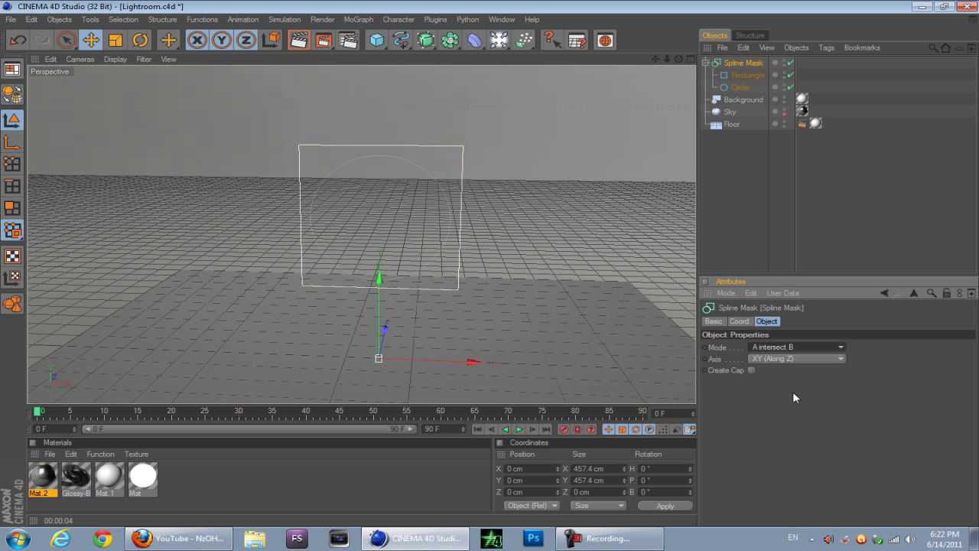
Step: Test the mask by moving the rectangle up past the circle and back to about 478 cm in Y
{"action": "left_click", "coordinate": [748, 75]}
{"action": "left_click_drag", "start_coordinate": [380, 159], "coordinate": [380, 11]}
{"action": "left_click_drag", "start_coordinate": [380, 100], "coordinate": [380, 203]}
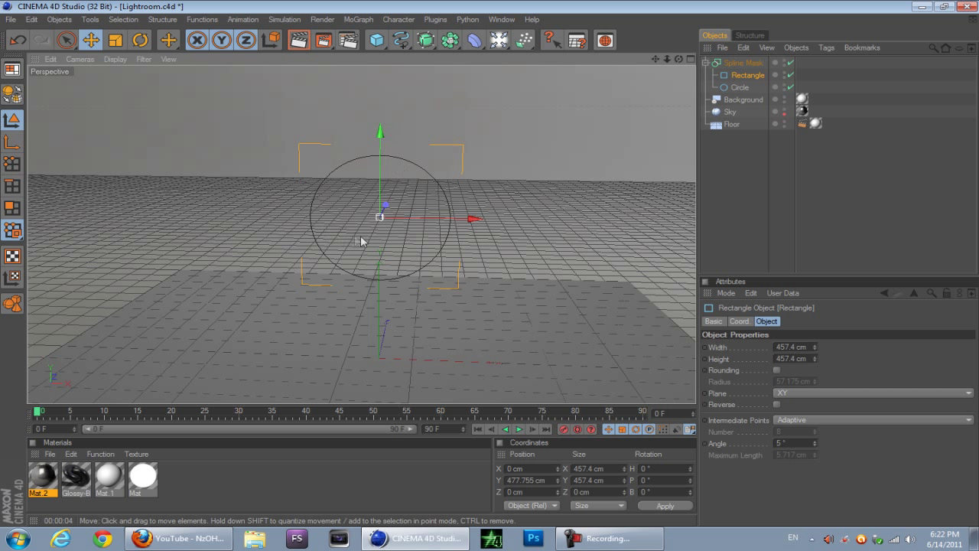
Step: Add a Lathe NURBS object and make the Spline Mask its child
{"action": "left_click", "coordinate": [706, 63]}
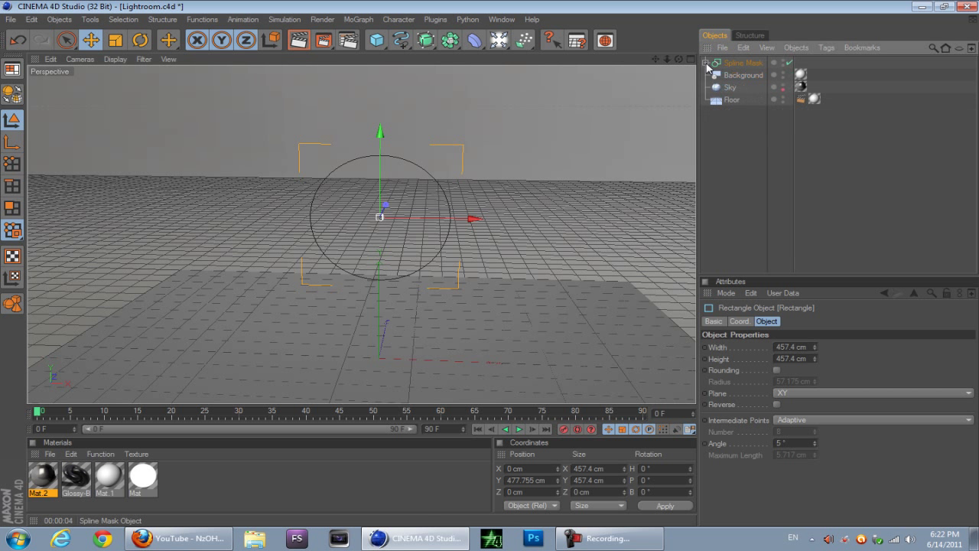
{"action": "left_click", "coordinate": [427, 42]}
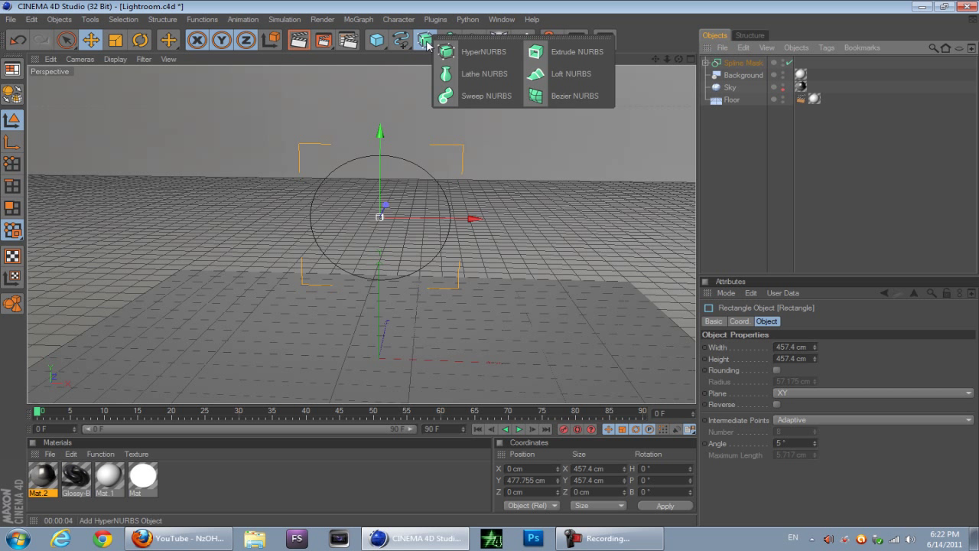
{"action": "left_click", "coordinate": [471, 76]}
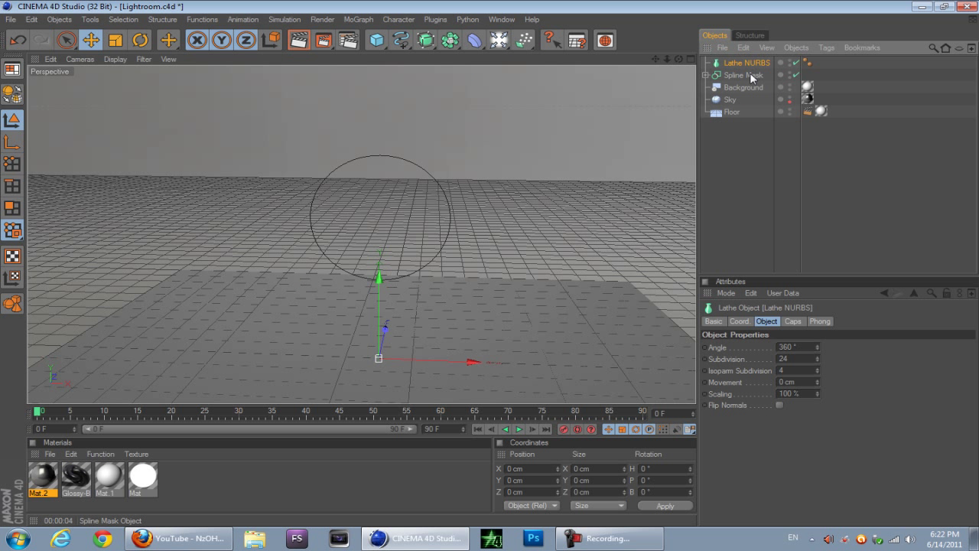
{"action": "left_click_drag", "start_coordinate": [750, 59], "coordinate": [751, 60]}
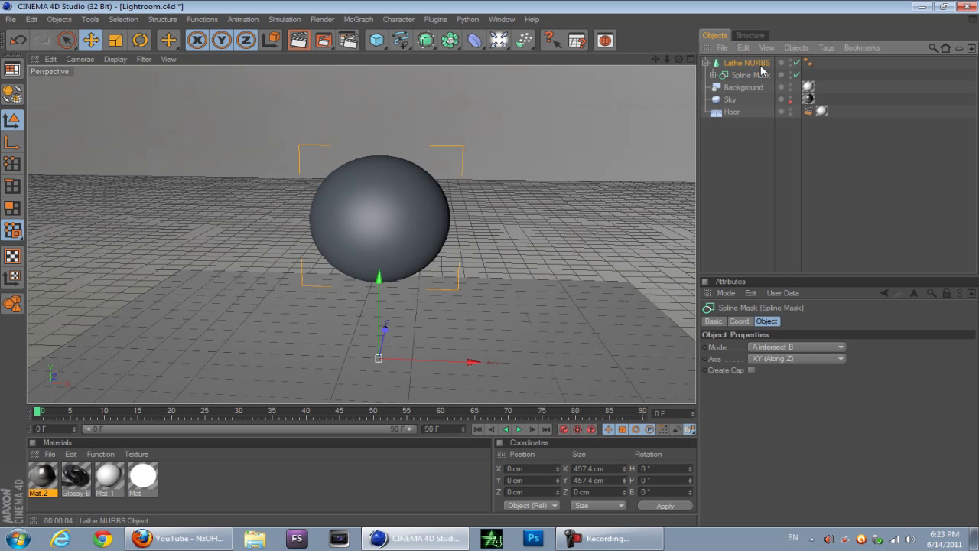
Step: Lower the rectangle inside the Spline Mask to about 15 cm in Y and record a keyframe at frame 0
{"action": "left_click", "coordinate": [746, 63]}
{"action": "left_click", "coordinate": [713, 75]}
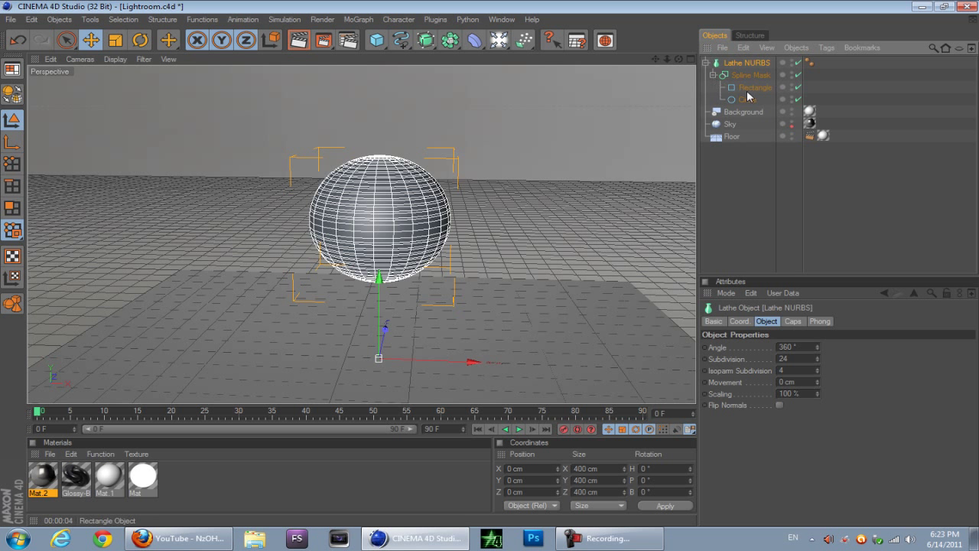
{"action": "left_click", "coordinate": [754, 87]}
{"action": "left_click_drag", "start_coordinate": [384, 135], "coordinate": [384, 208]}
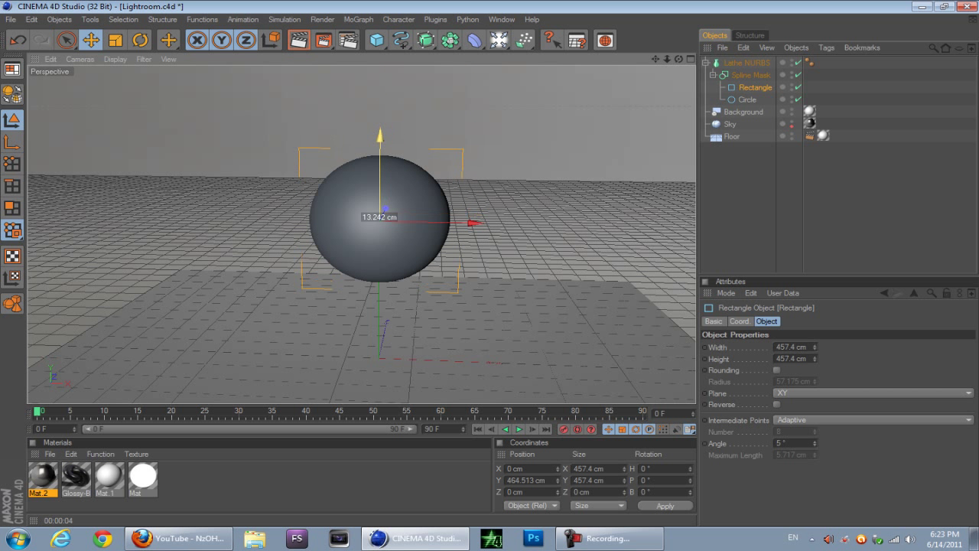
{"action": "left_click_drag", "start_coordinate": [382, 135], "coordinate": [379, 273]}
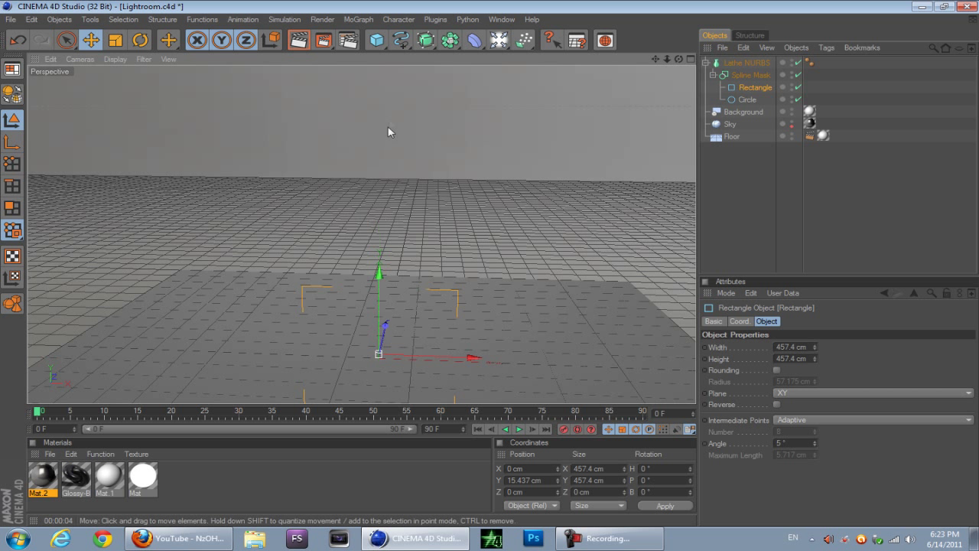
{"action": "left_click", "coordinate": [45, 413]}
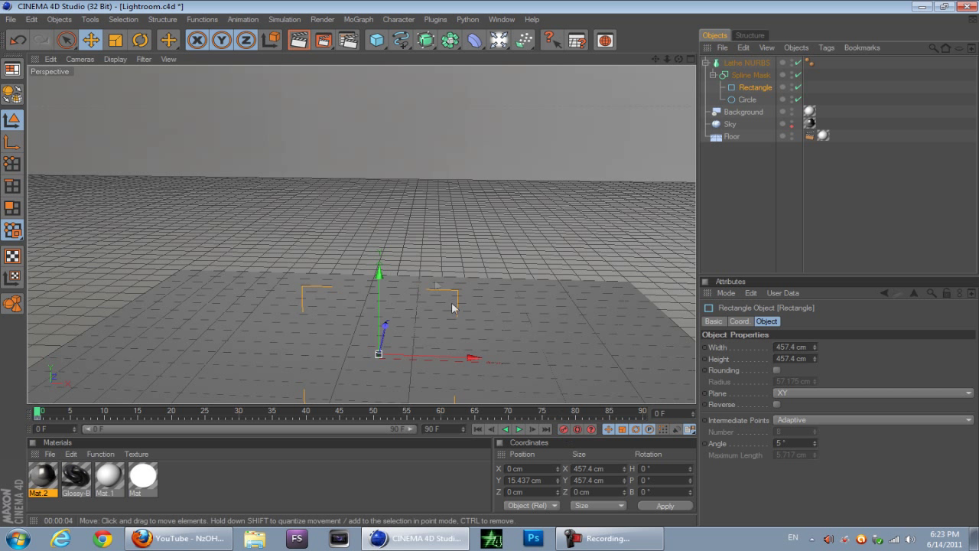
Step: Raise the rectangle to about 473 cm in Y at frame 40 and record a second keyframe
{"action": "left_click_drag", "start_coordinate": [378, 273], "coordinate": [380, 135]}
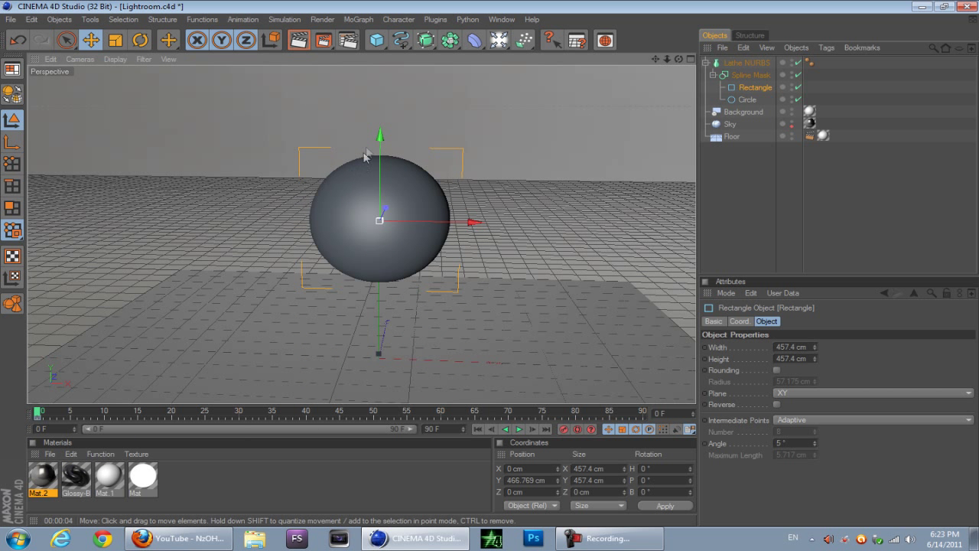
{"action": "key", "text": "ctrl+z"}
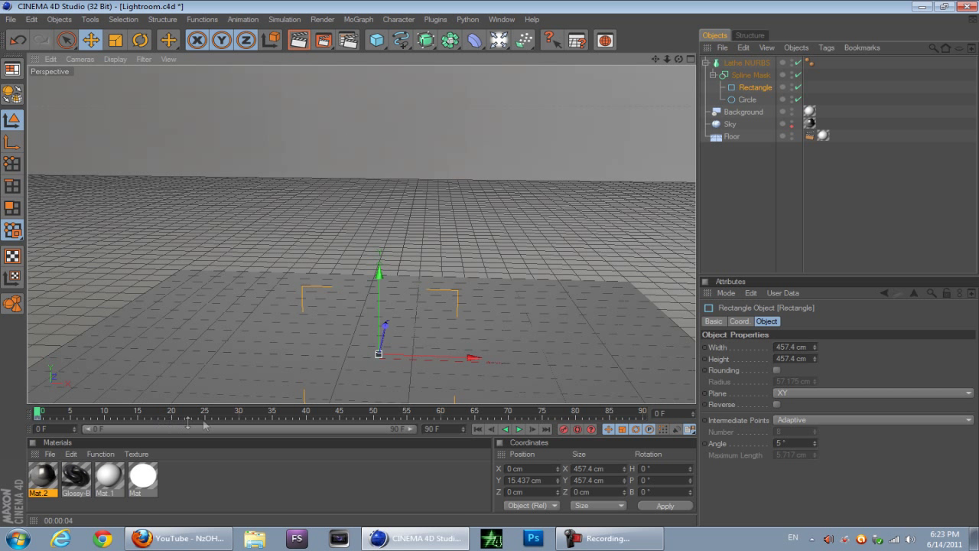
{"action": "left_click", "coordinate": [308, 414]}
{"action": "left_click_drag", "start_coordinate": [381, 272], "coordinate": [378, 131]}
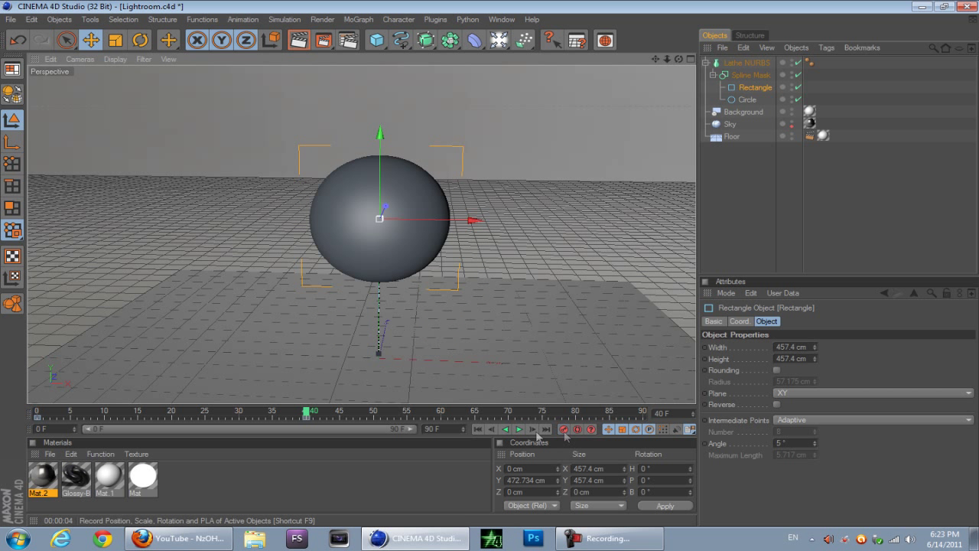
Step: Play back the sphere's reveal animation and stop it
{"action": "left_click", "coordinate": [510, 430]}
{"action": "left_click", "coordinate": [518, 429]}
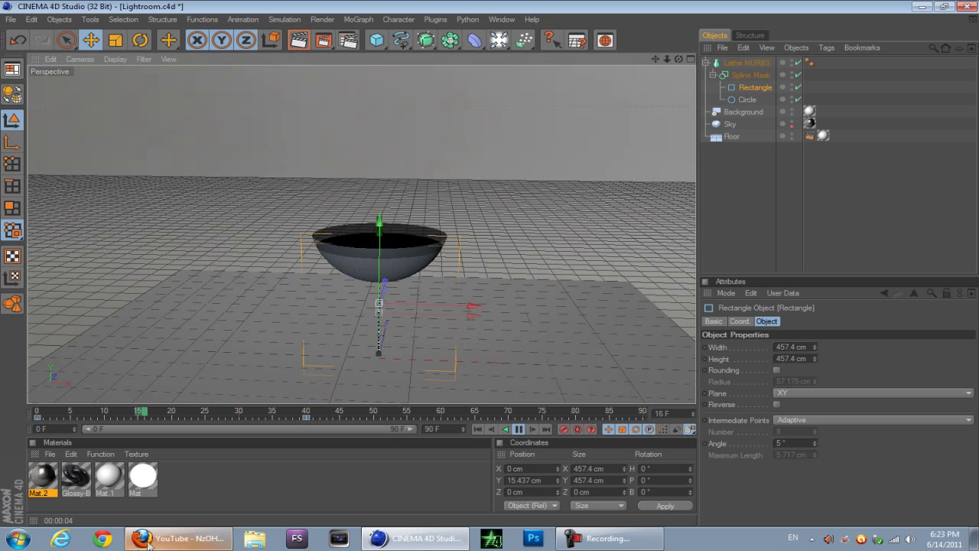
{"action": "left_click", "coordinate": [518, 429]}
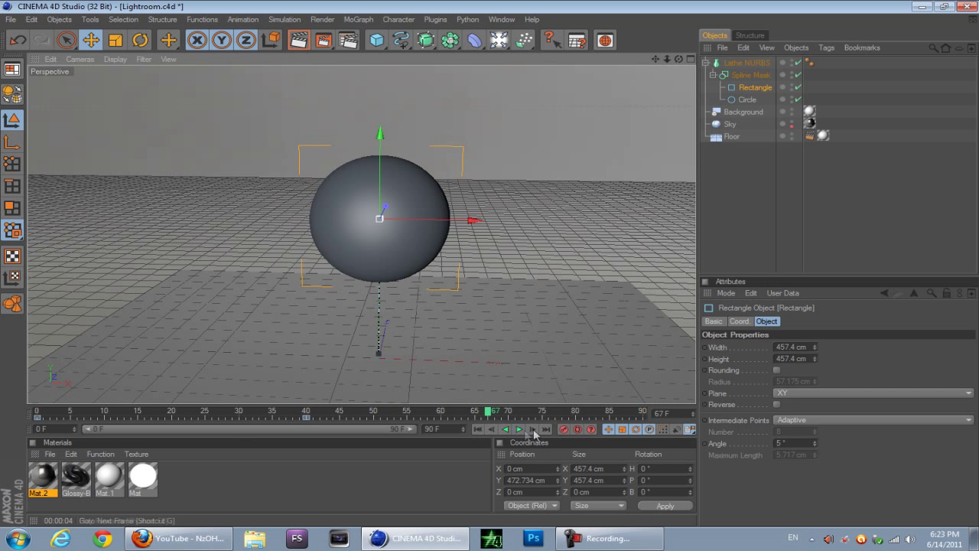
Step: Play the reveal animation from the start, stop it at frame 23 and render a preview of the partly revealed sphere
{"action": "left_click", "coordinate": [140, 40]}
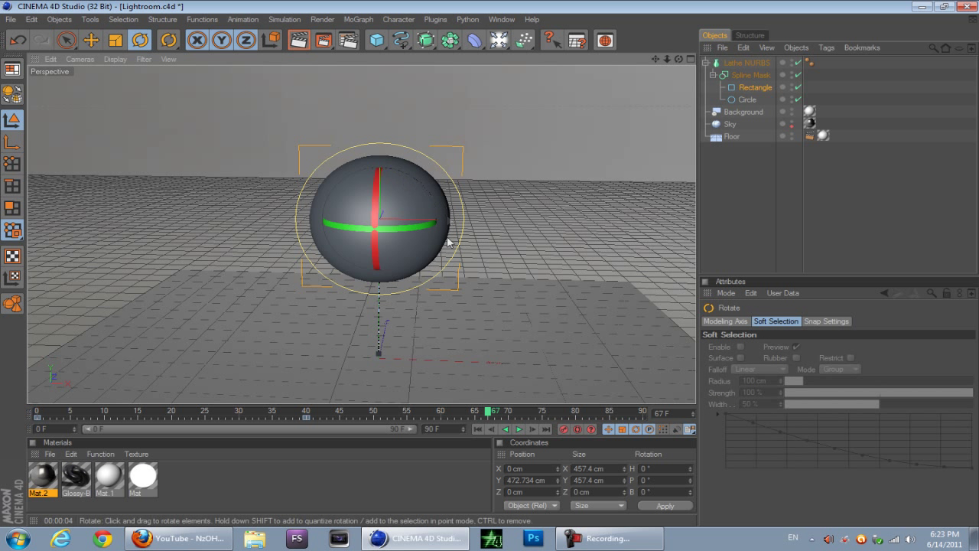
{"action": "left_click", "coordinate": [92, 41]}
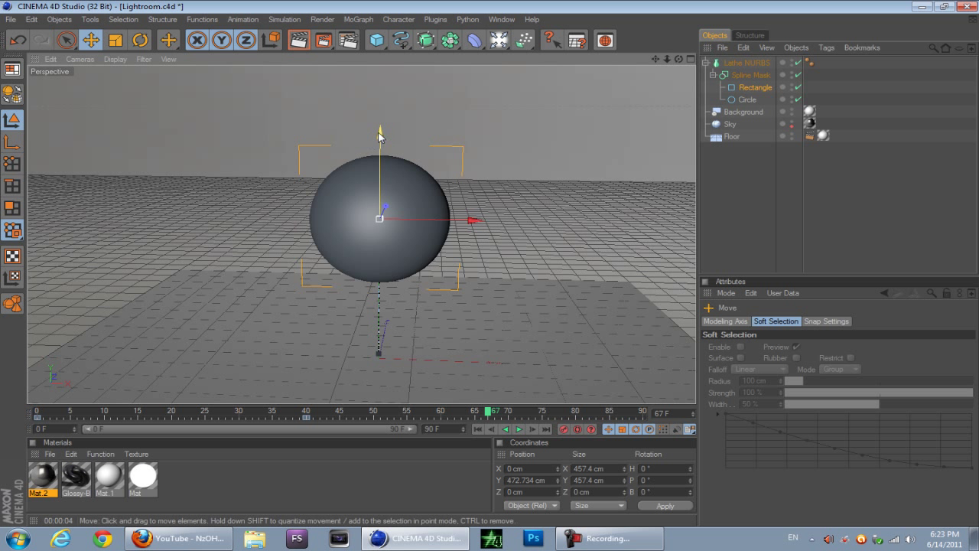
{"action": "left_click", "coordinate": [518, 429]}
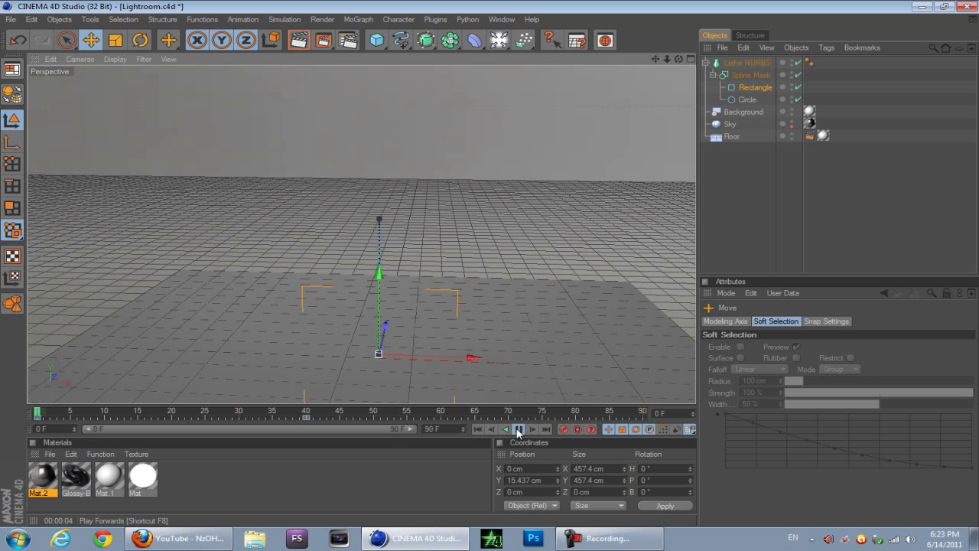
{"action": "left_click", "coordinate": [519, 429]}
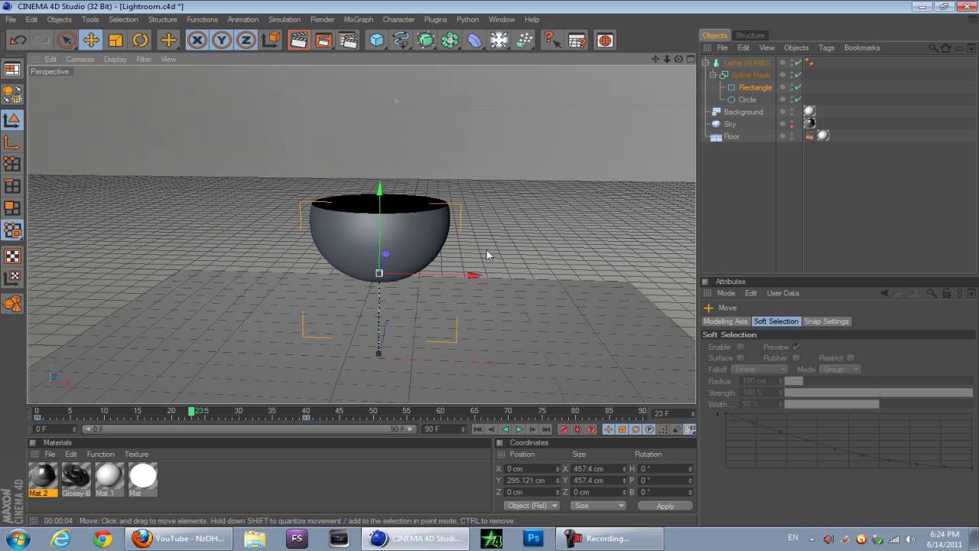
{"action": "left_click", "coordinate": [300, 43]}
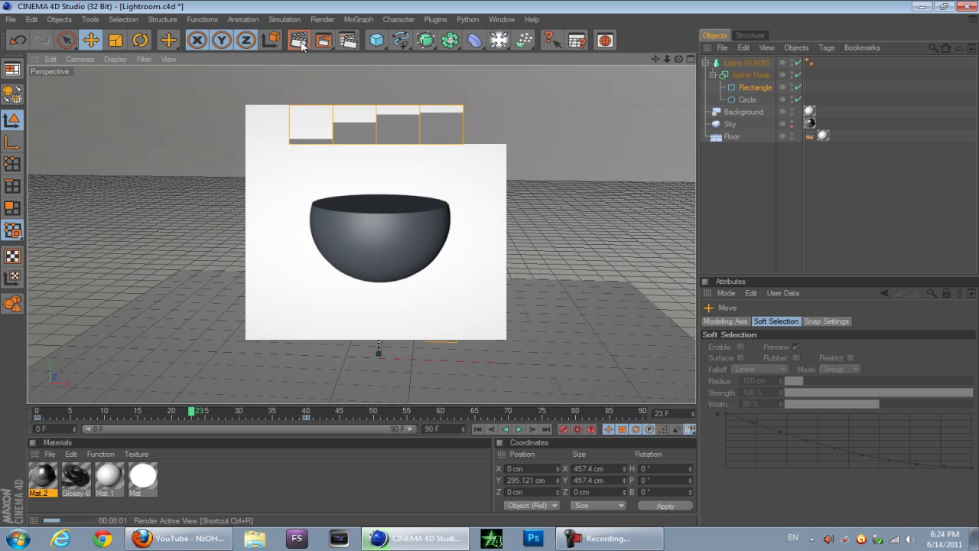
Step: Replay the reveal from the first frame to frame 56 and render a preview of the complete sphere
{"action": "left_click", "coordinate": [478, 429]}
{"action": "left_click", "coordinate": [518, 430]}
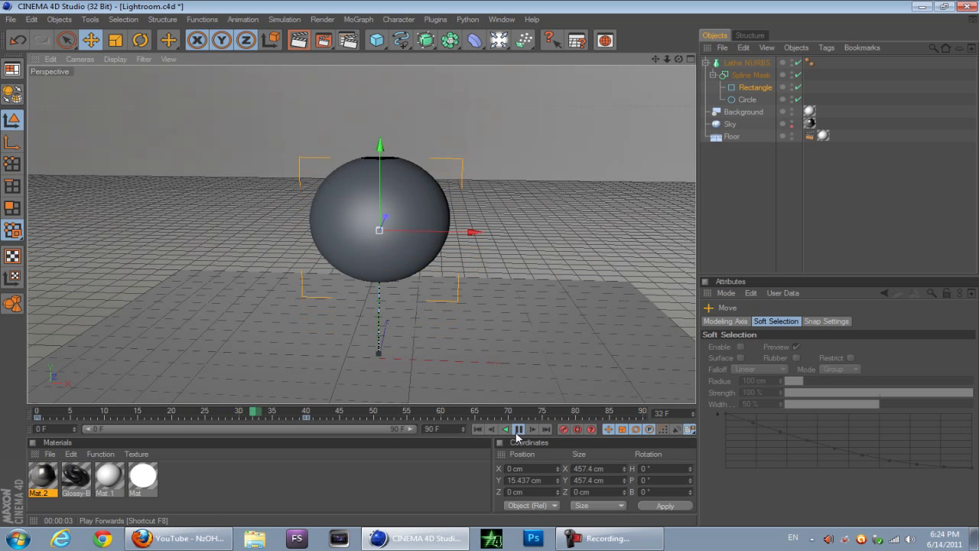
{"action": "left_click", "coordinate": [517, 430]}
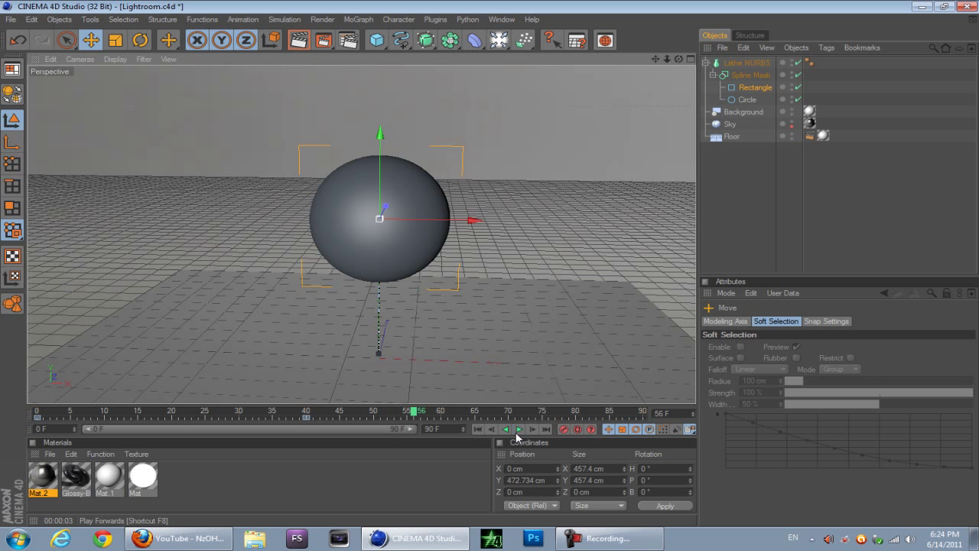
{"action": "left_click", "coordinate": [308, 43]}
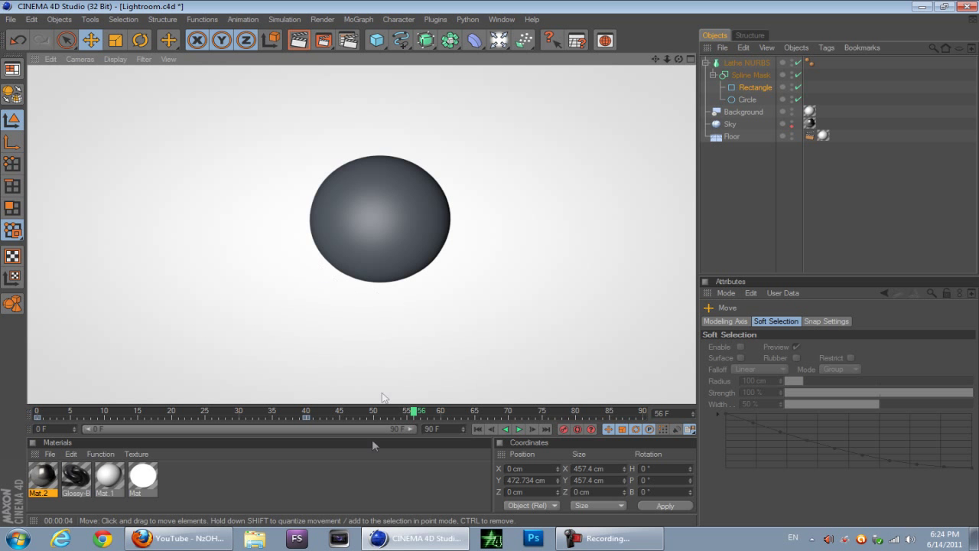
Step: Switch to Firefox, watch the spheres engulf each other in the reference intro video, and return to Cinema 4D
{"action": "left_click", "coordinate": [179, 538]}
{"action": "left_click", "coordinate": [266, 276]}
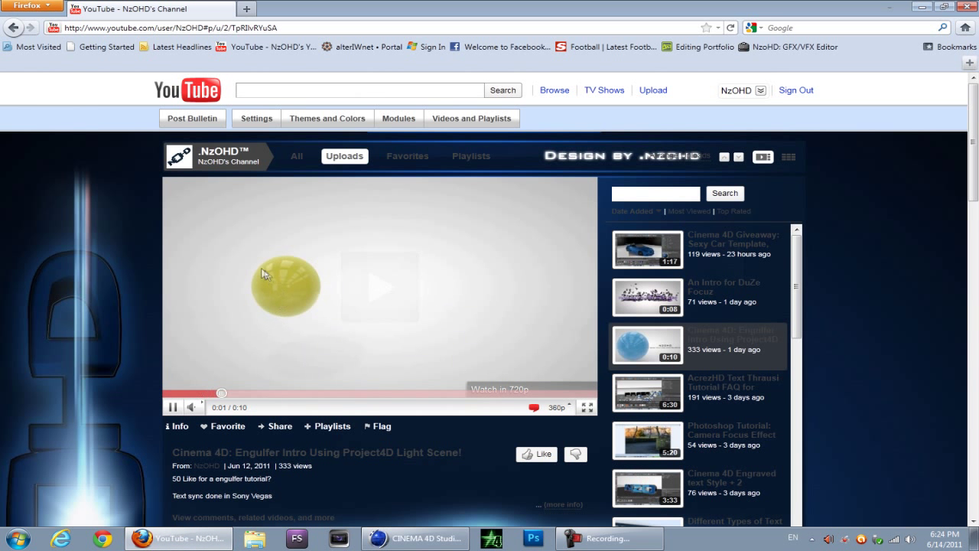
{"action": "left_click", "coordinate": [266, 277]}
{"action": "left_click", "coordinate": [245, 260]}
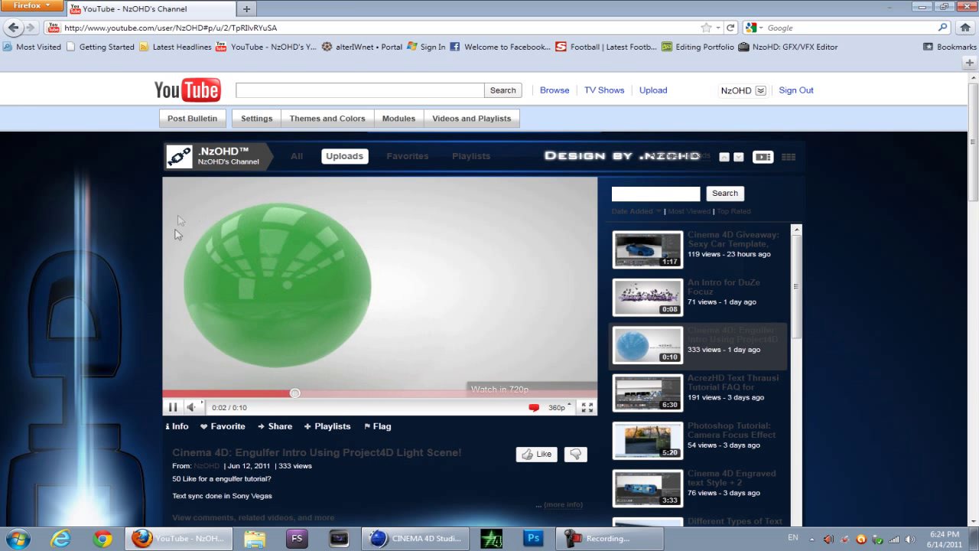
{"action": "left_click", "coordinate": [306, 291]}
{"action": "left_click", "coordinate": [415, 538]}
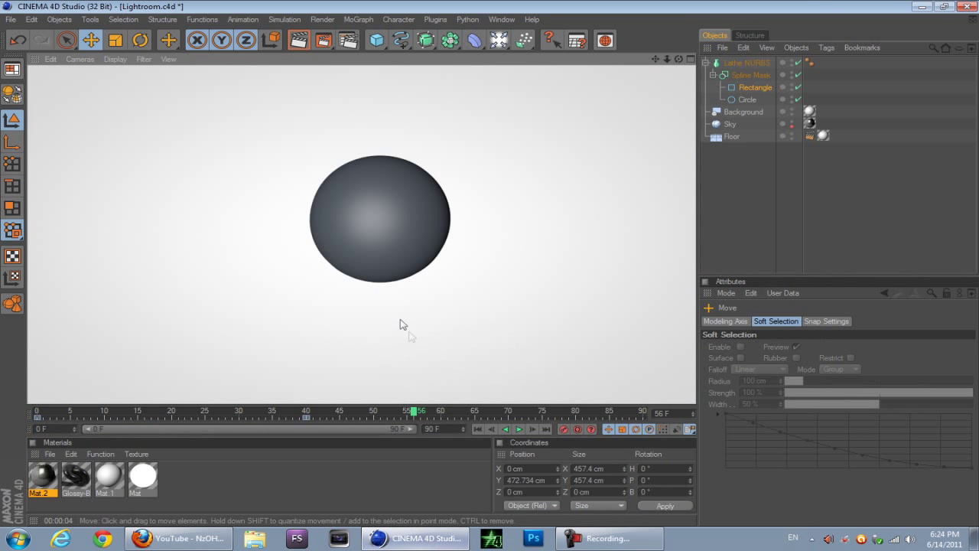
Step: Set the Lathe NURBS subdivision to 70 and render a preview of the smoother sphere
{"action": "left_click", "coordinate": [389, 219]}
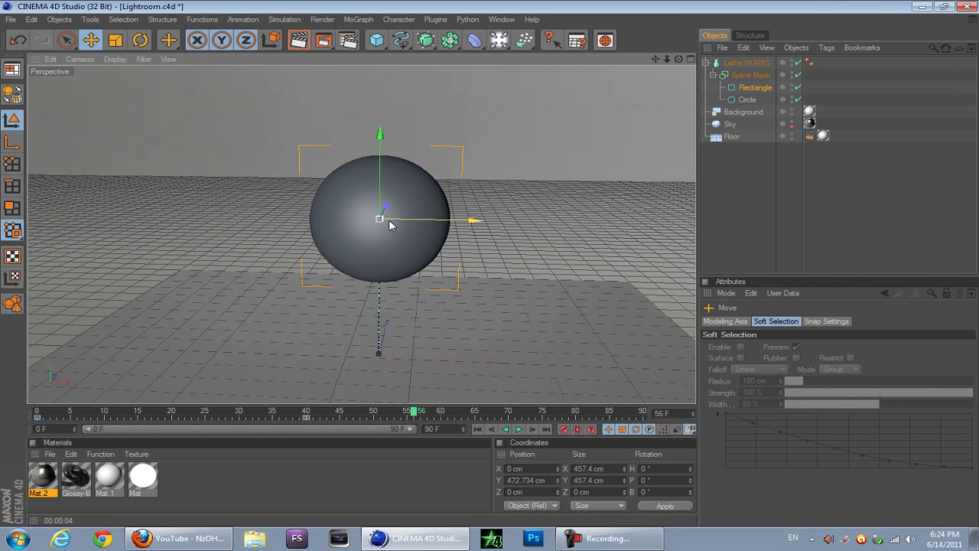
{"action": "left_click", "coordinate": [742, 64]}
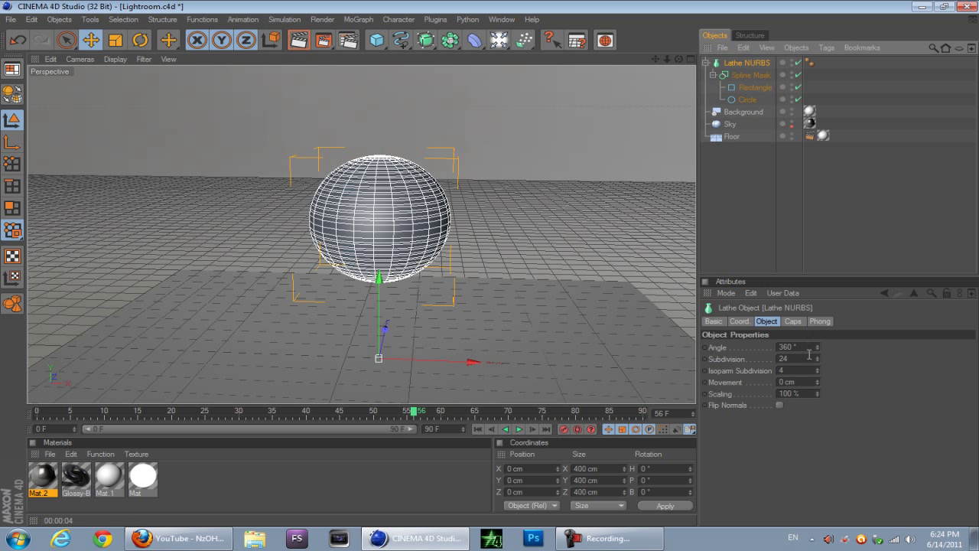
{"action": "left_click_drag", "start_coordinate": [815, 357], "coordinate": [816, 359]}
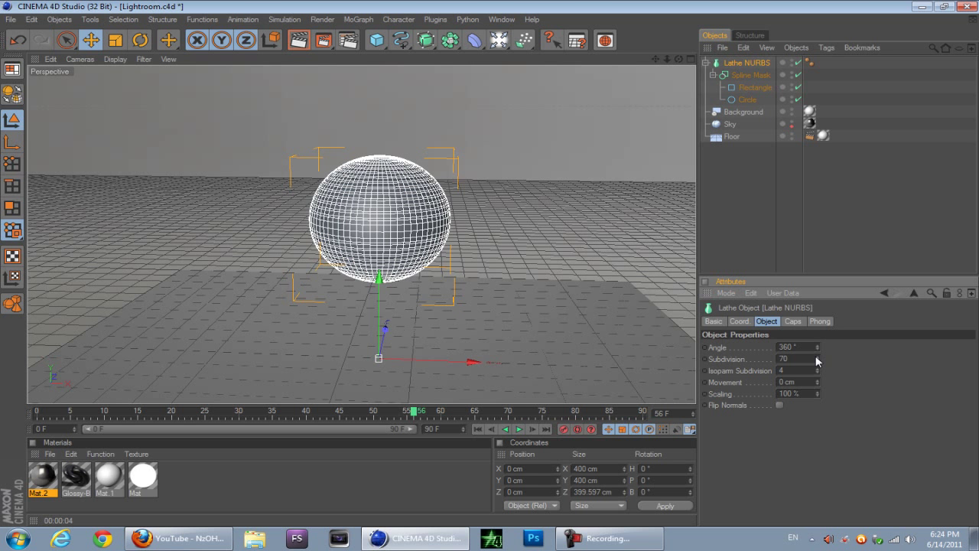
{"action": "left_click", "coordinate": [297, 44]}
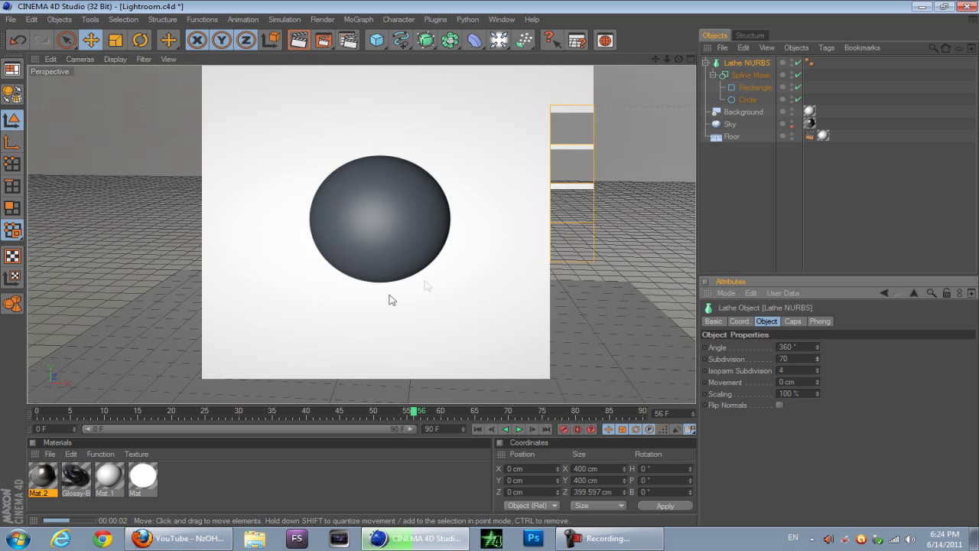
Step: Apply the Glossy-Black material to the lathed sphere and render a preview of it
{"action": "left_click_drag", "start_coordinate": [77, 476], "coordinate": [368, 198]}
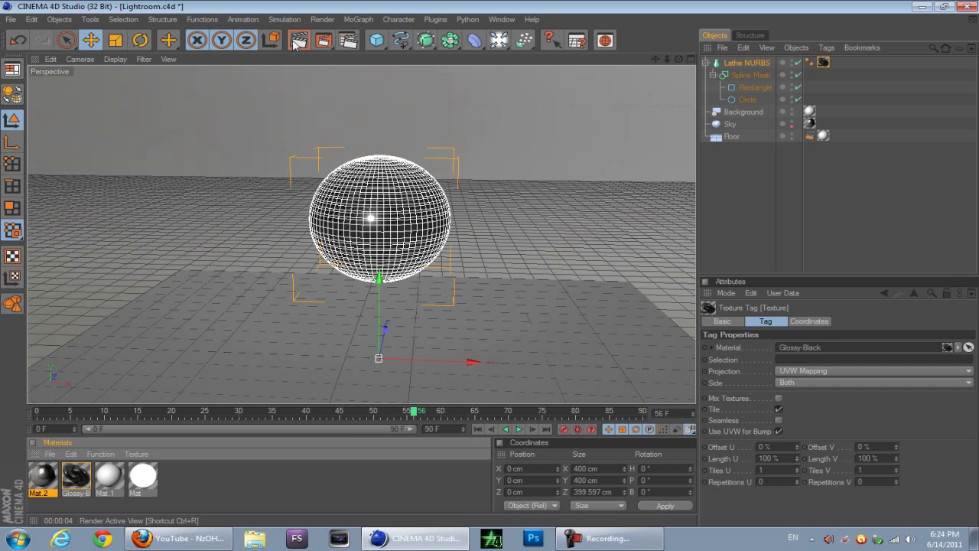
{"action": "left_click", "coordinate": [296, 43]}
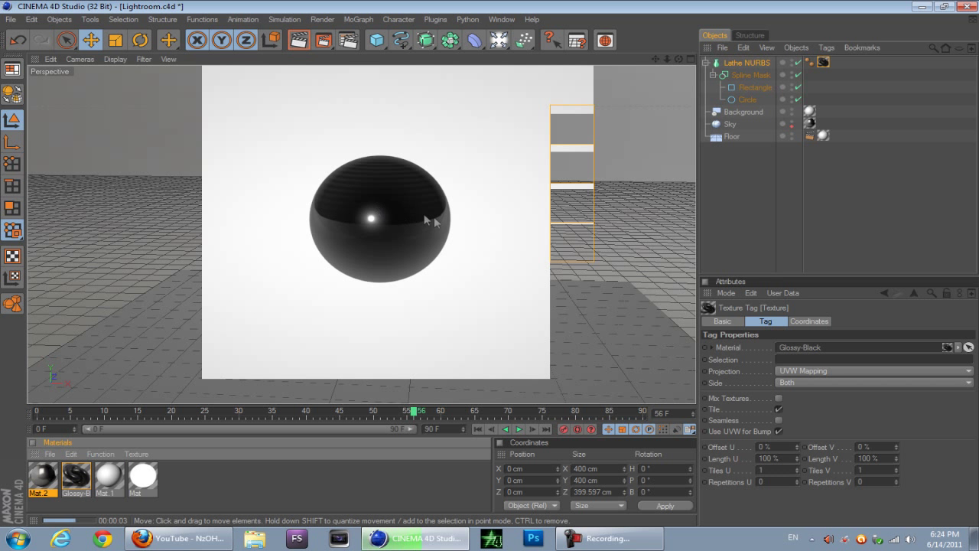
{"action": "left_click", "coordinate": [386, 191]}
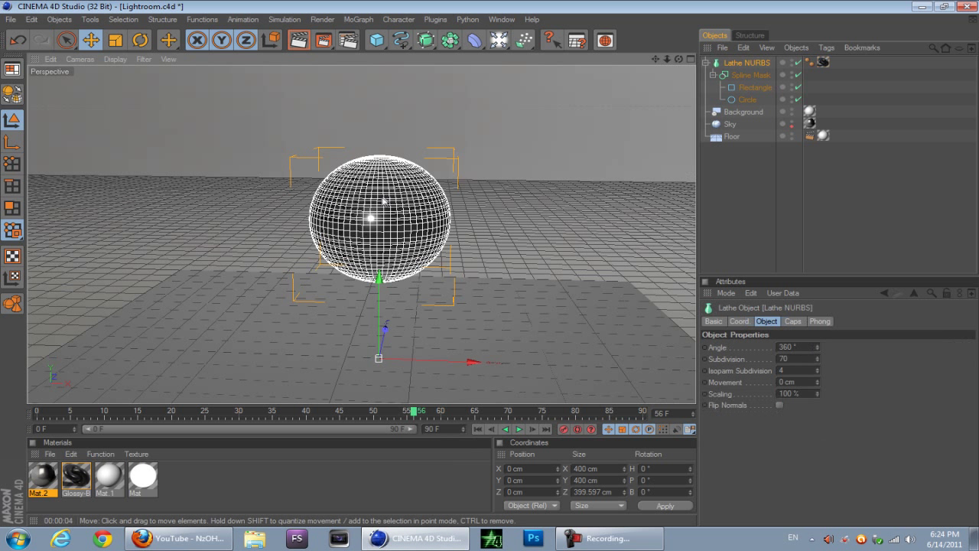
Step: Replay the early seconds of the reference intro in Firefox to study how each sphere closes, and return to Cinema 4D
{"action": "left_click", "coordinate": [755, 89]}
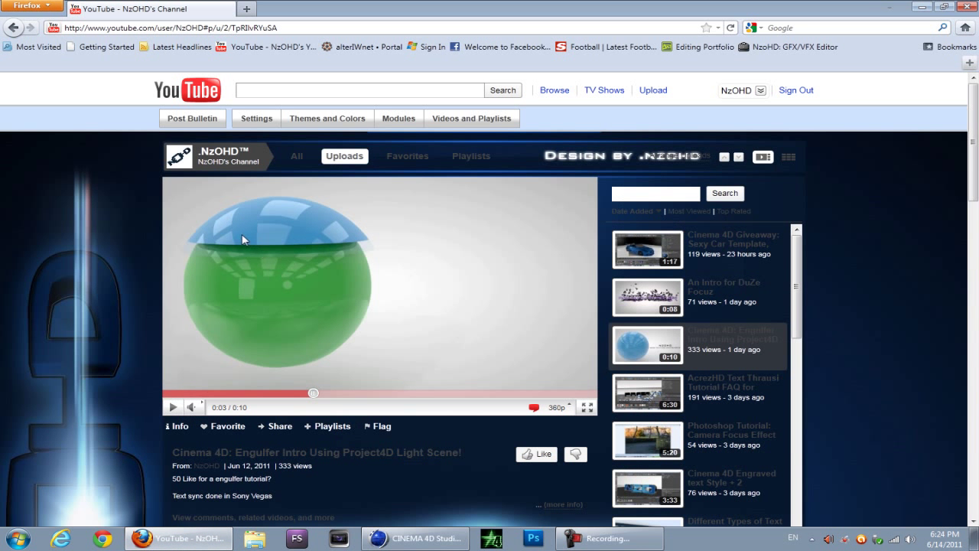
{"action": "left_click", "coordinate": [236, 393]}
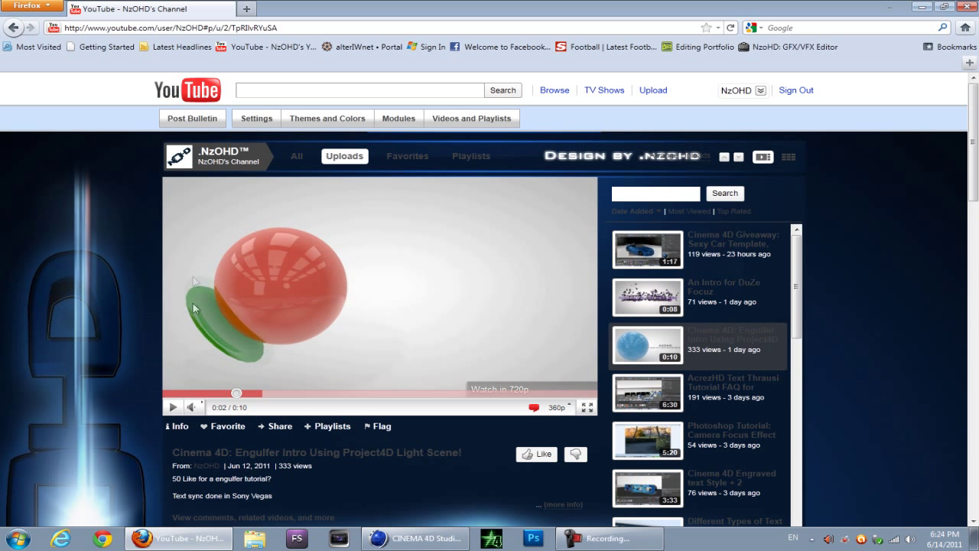
{"action": "left_click", "coordinate": [197, 393]}
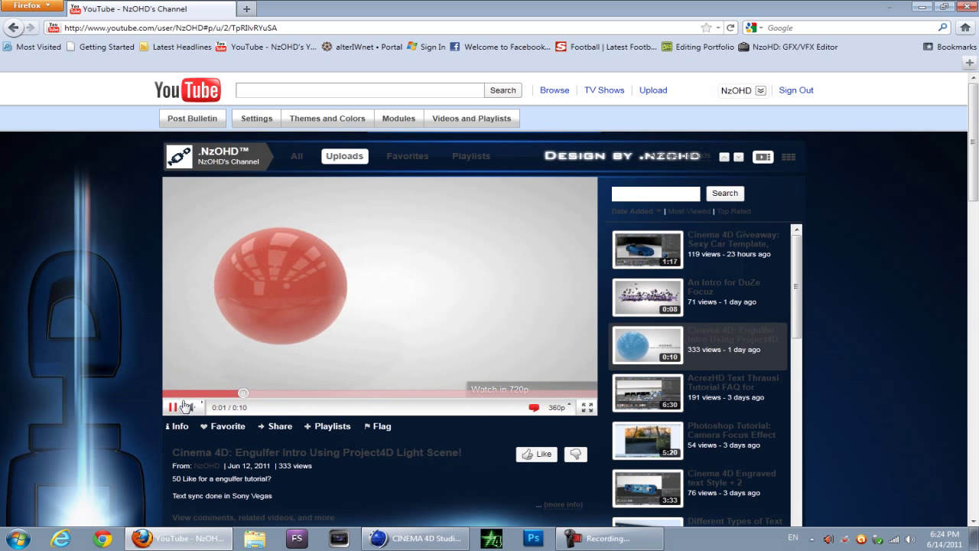
{"action": "left_click", "coordinate": [173, 407]}
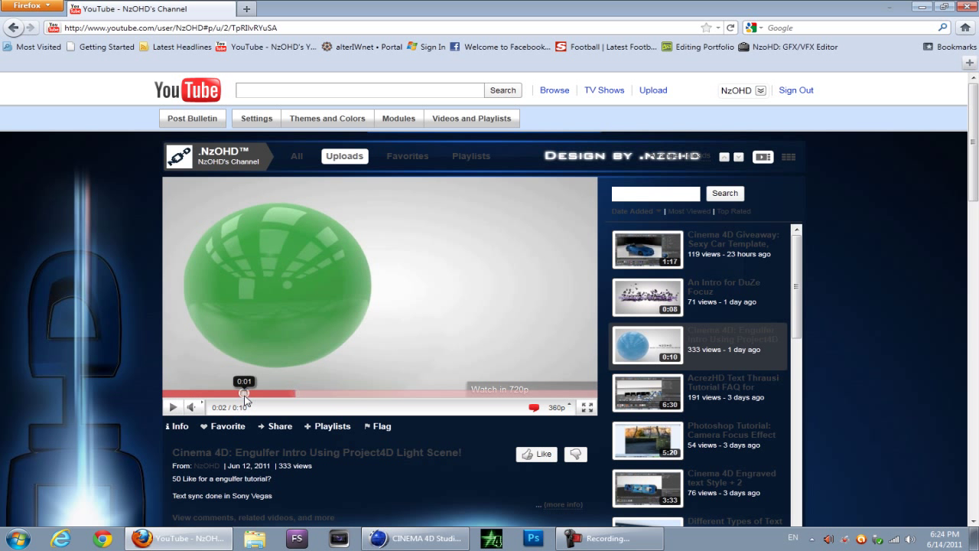
{"action": "left_click", "coordinate": [237, 393]}
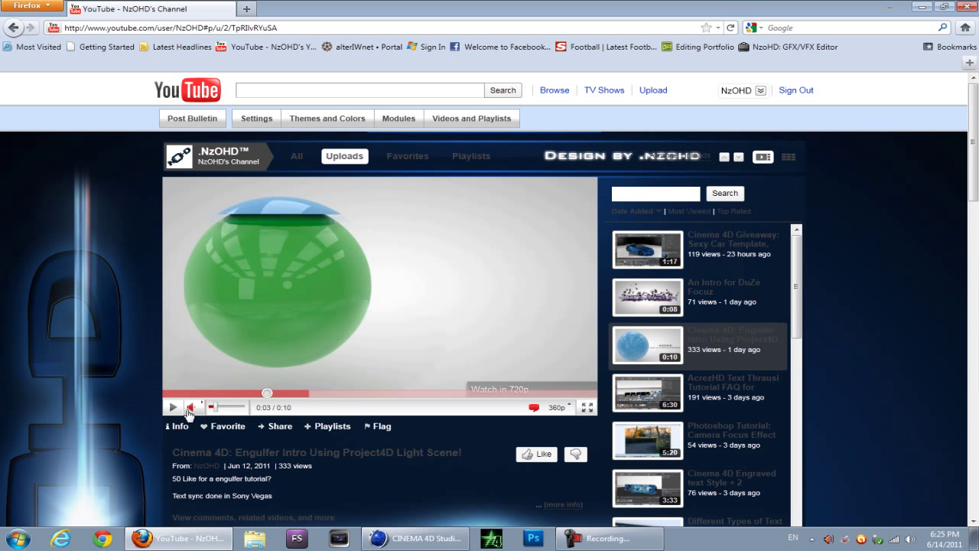
{"action": "left_click", "coordinate": [203, 393]}
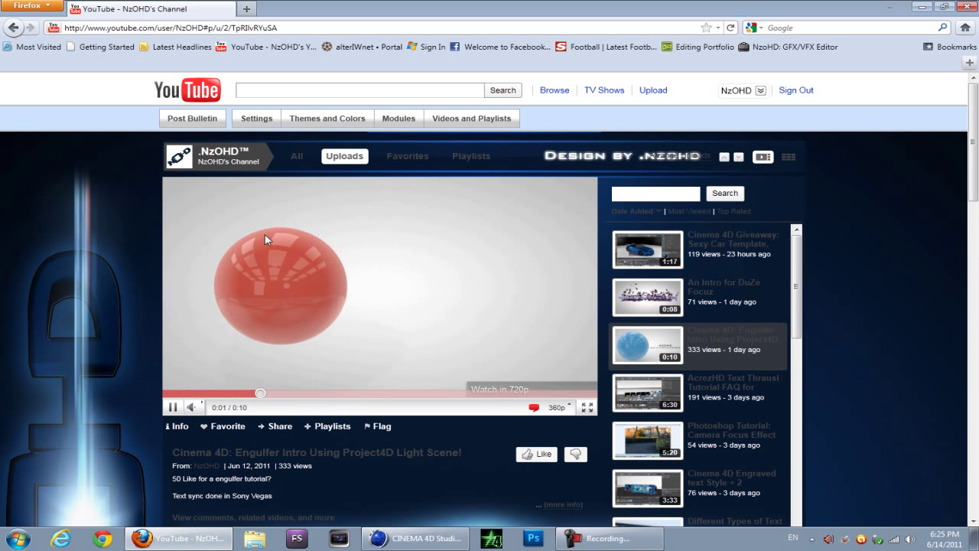
{"action": "left_click", "coordinate": [299, 258]}
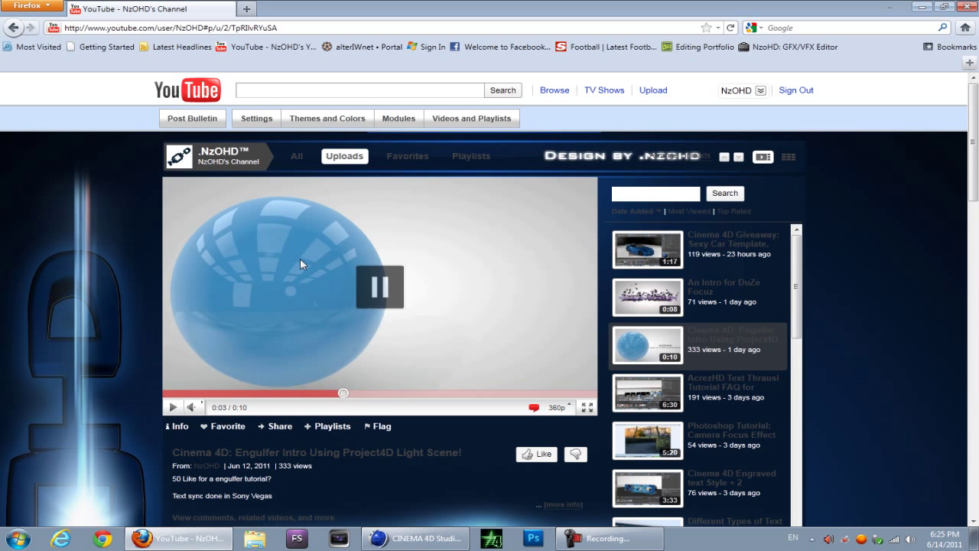
{"action": "left_click", "coordinate": [452, 544]}
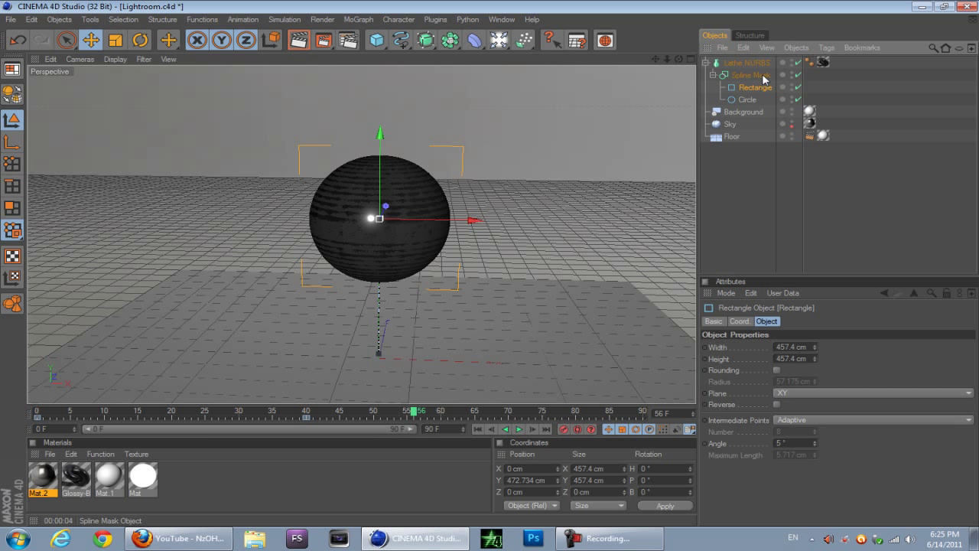
Step: Turn the Spline Mask's circle into a ring and lower the rectangle to about 212 cm in Y to expose the sphere's interior
{"action": "left_click", "coordinate": [748, 100]}
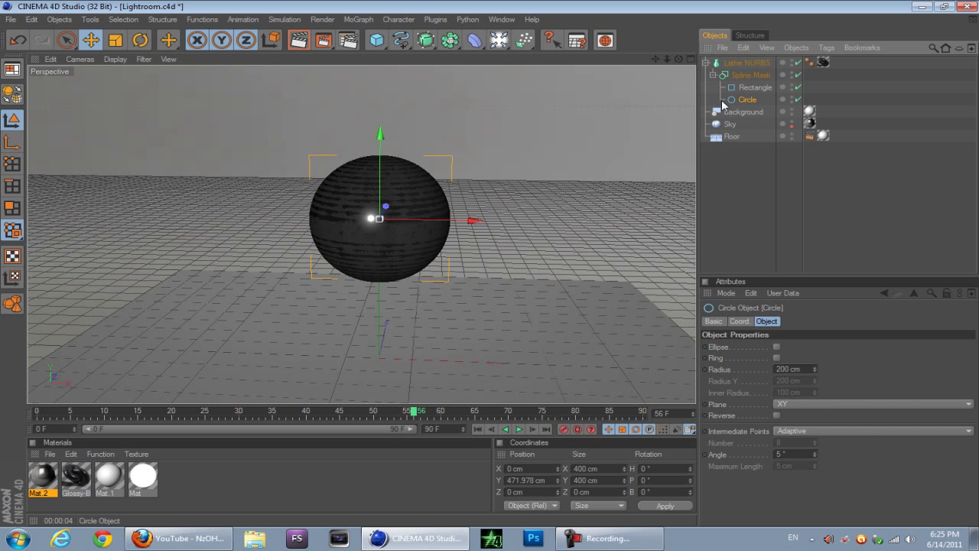
{"action": "left_click", "coordinate": [776, 358]}
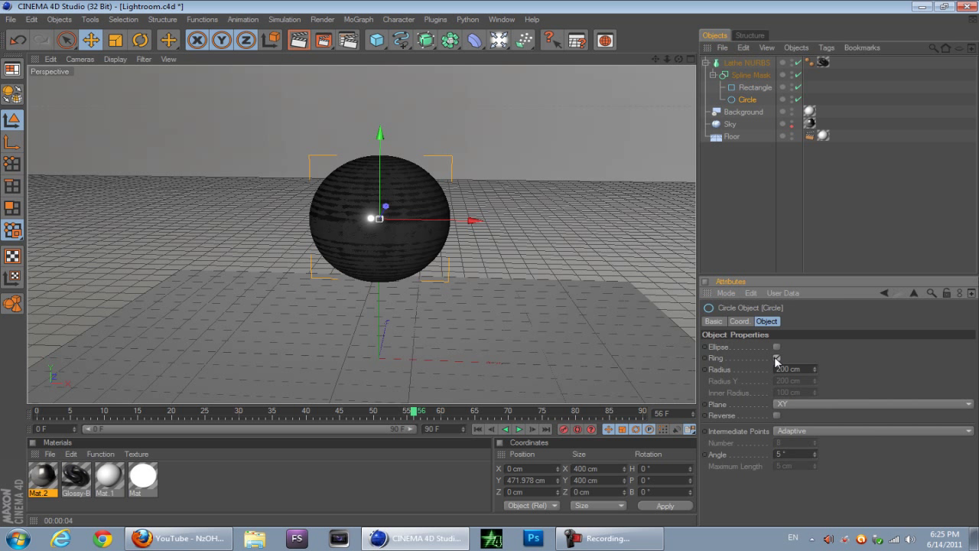
{"action": "left_click", "coordinate": [754, 88]}
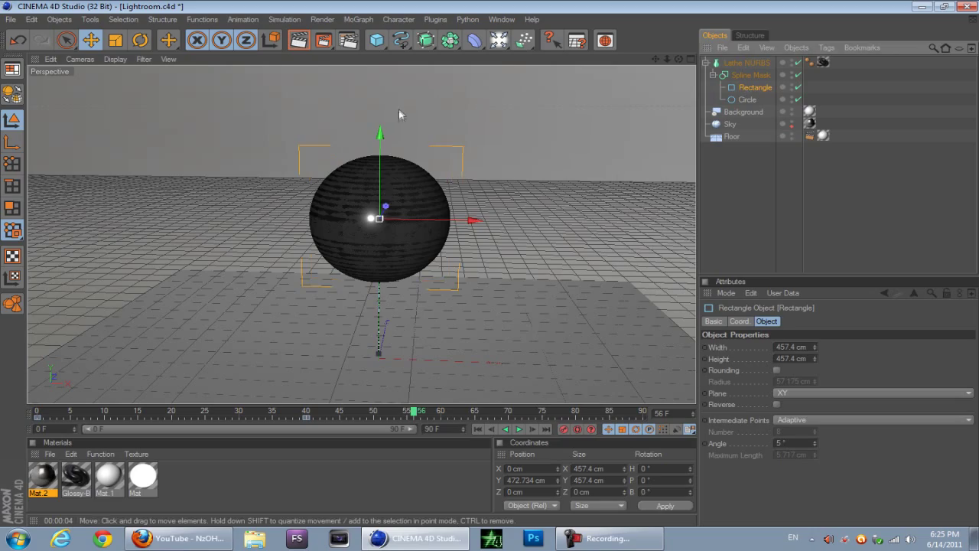
{"action": "left_click_drag", "start_coordinate": [380, 139], "coordinate": [380, 214]}
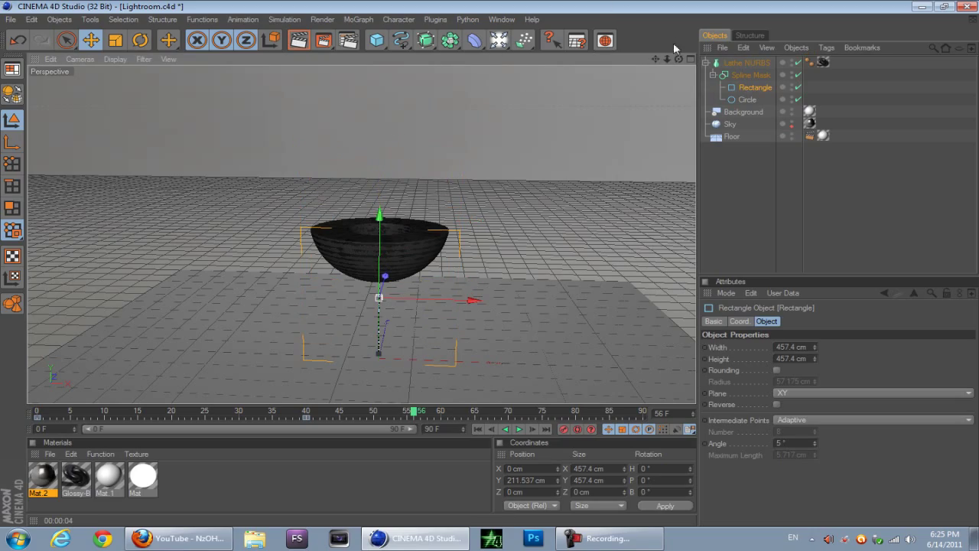
{"action": "left_click_drag", "start_coordinate": [678, 59], "coordinate": [636, 123]}
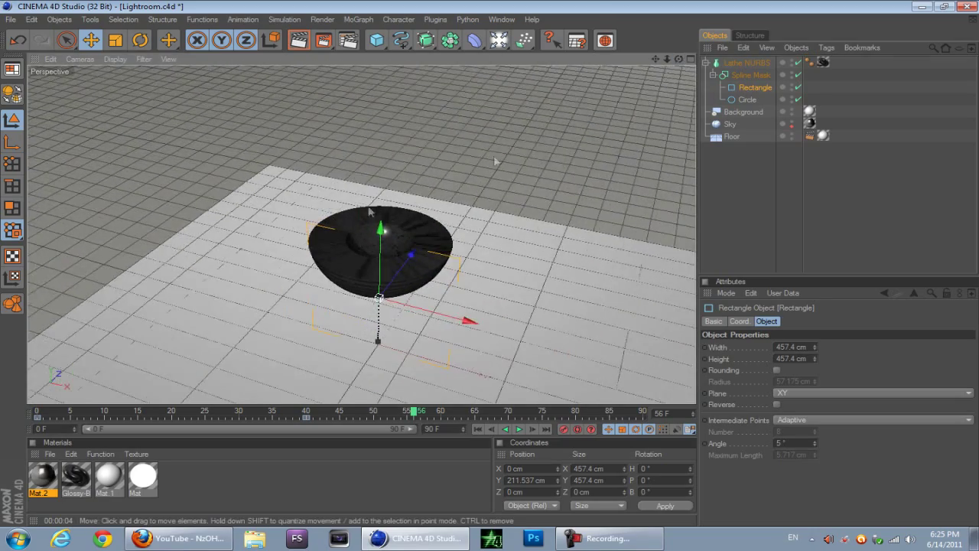
{"action": "scroll", "coordinate": [367, 279], "scroll_direction": "up", "scroll_amount": 3}
{"action": "scroll", "coordinate": [367, 279], "scroll_direction": "up", "scroll_amount": 5}
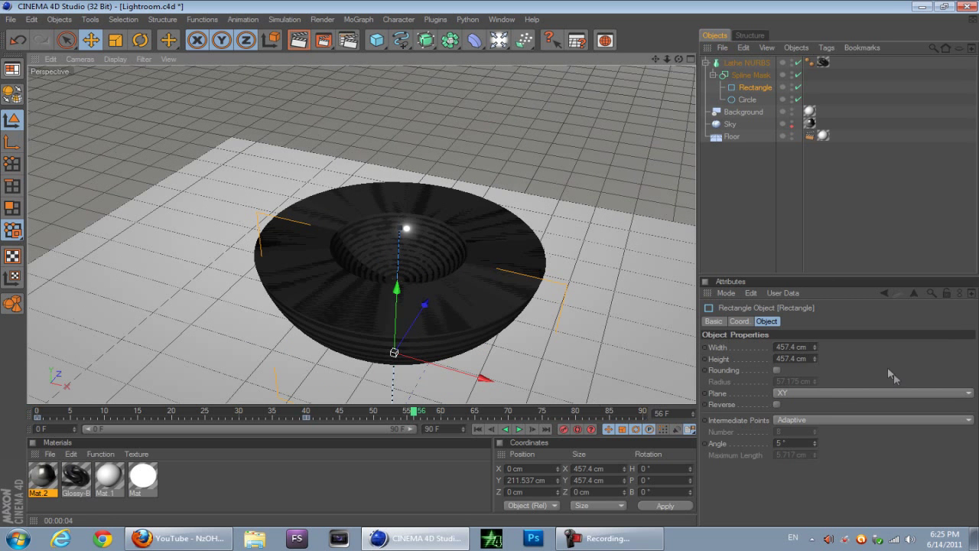
Step: Set the circle's inner radius to 190 cm to give the sphere a thin shell
{"action": "left_click", "coordinate": [748, 99]}
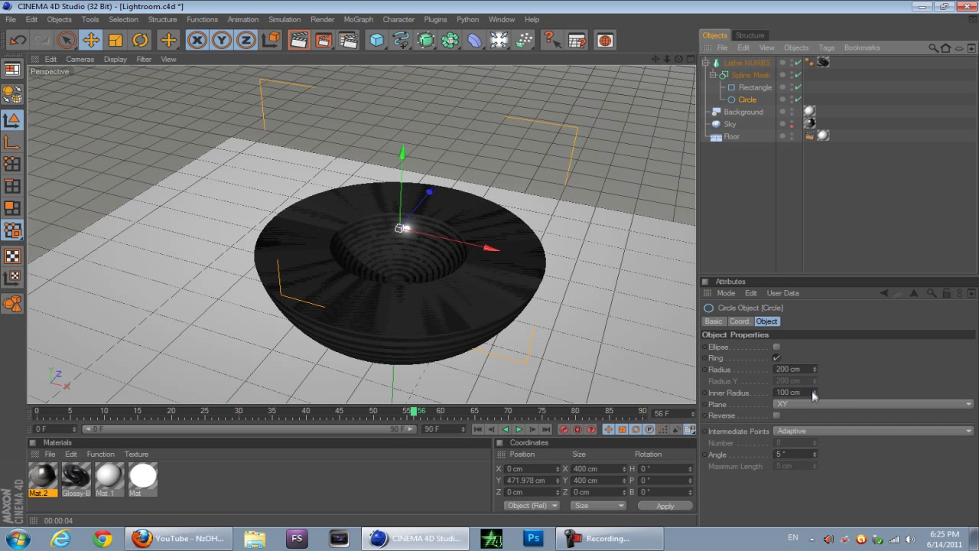
{"action": "left_click_drag", "start_coordinate": [816, 392], "coordinate": [814, 390]}
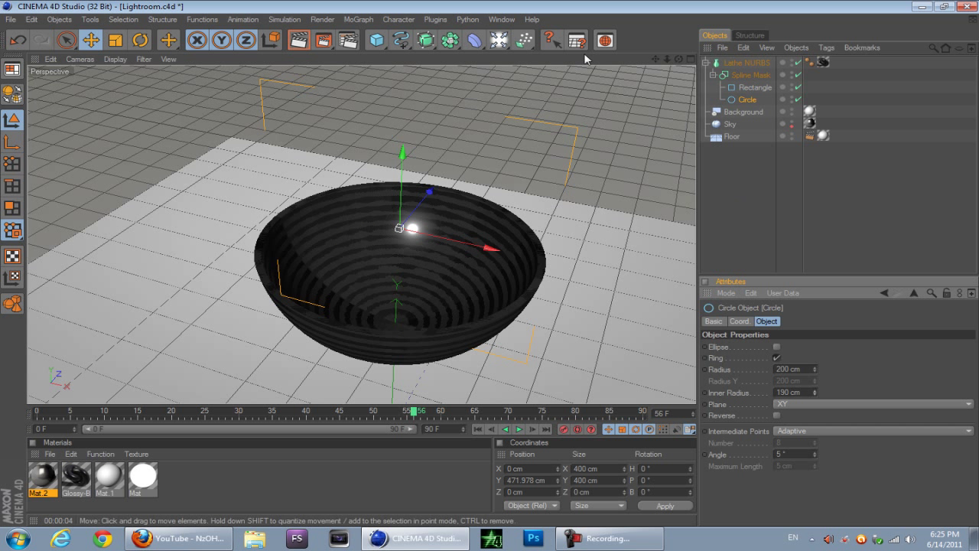
{"action": "left_click_drag", "start_coordinate": [679, 59], "coordinate": [680, 31]}
{"action": "left_click", "coordinate": [754, 87]}
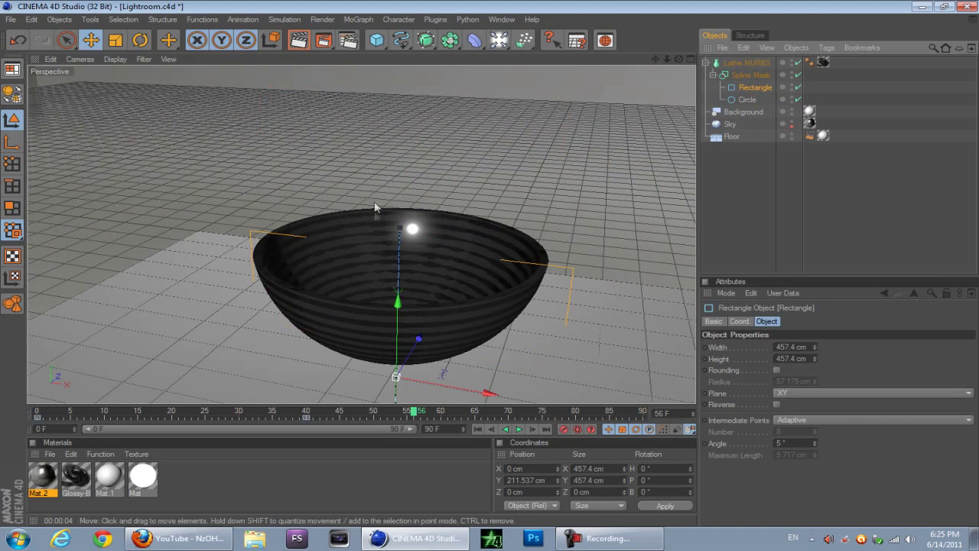
Step: Play the animation from the first frame to check how the thin-shelled sphere builds up, and rewind it
{"action": "left_click", "coordinate": [478, 430]}
{"action": "left_click", "coordinate": [519, 430]}
{"action": "left_click", "coordinate": [519, 429]}
{"action": "left_click", "coordinate": [478, 430]}
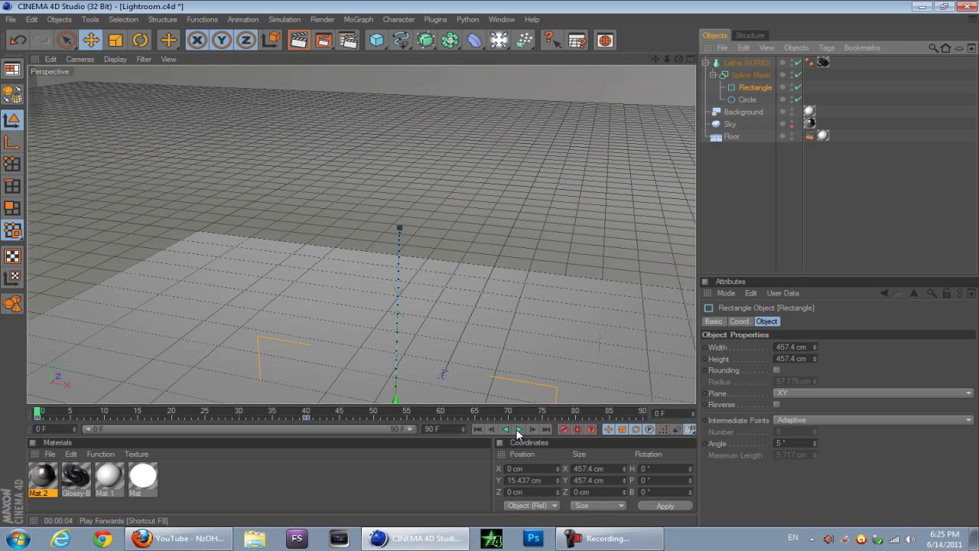
{"action": "left_click", "coordinate": [519, 430]}
{"action": "left_click", "coordinate": [519, 430]}
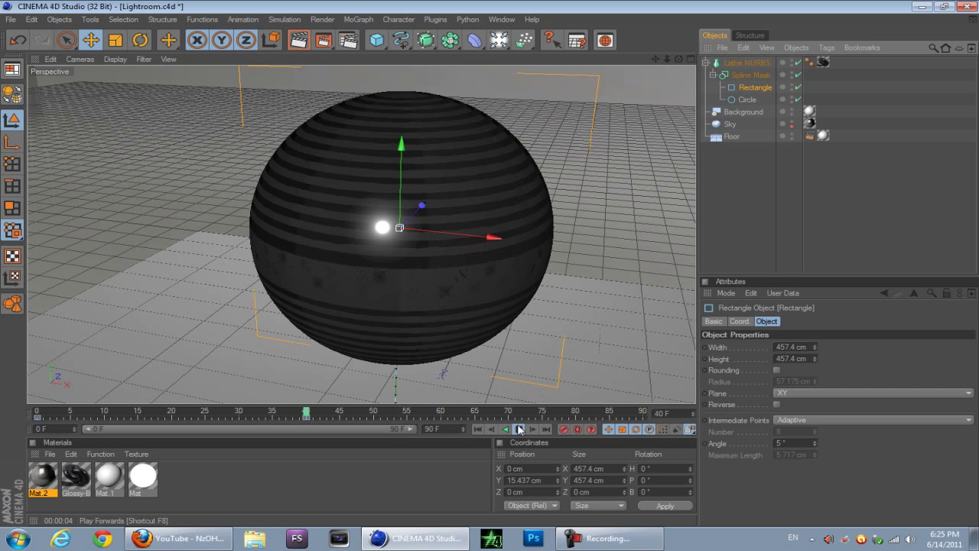
{"action": "left_click", "coordinate": [482, 430]}
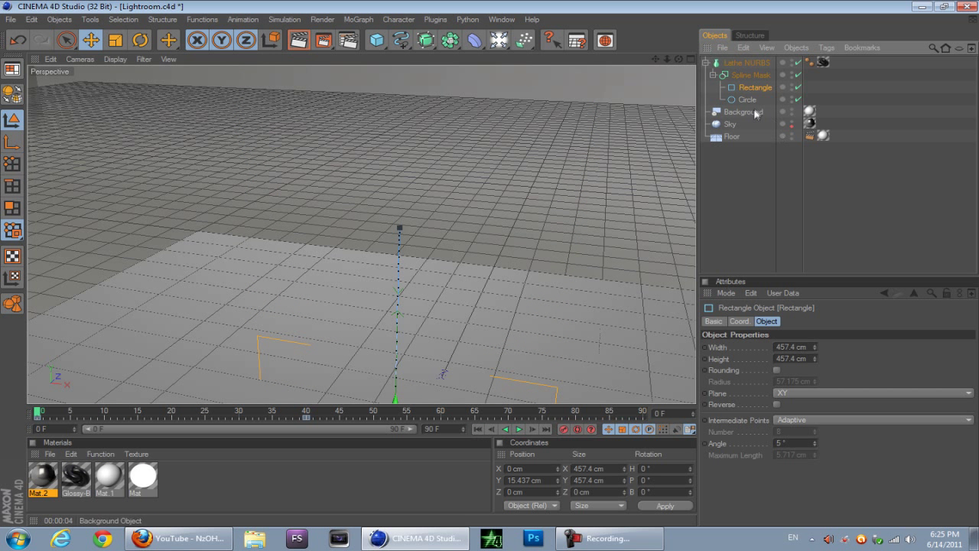
Step: Duplicate the Lathe NURBS sphere together with its spline mask by copying and pasting it
{"action": "left_click", "coordinate": [740, 64]}
{"action": "left_click", "coordinate": [705, 63]}
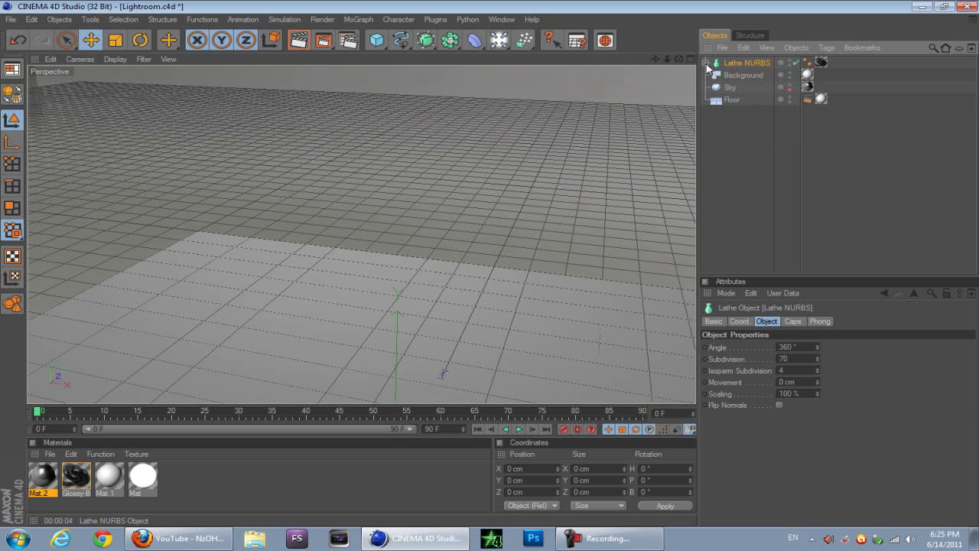
{"action": "left_click", "coordinate": [705, 63]}
{"action": "left_click", "coordinate": [736, 87]}
{"action": "left_click", "coordinate": [740, 98]}
{"action": "left_click", "coordinate": [705, 67]}
{"action": "left_click", "coordinate": [705, 64]}
{"action": "left_click", "coordinate": [728, 65]}
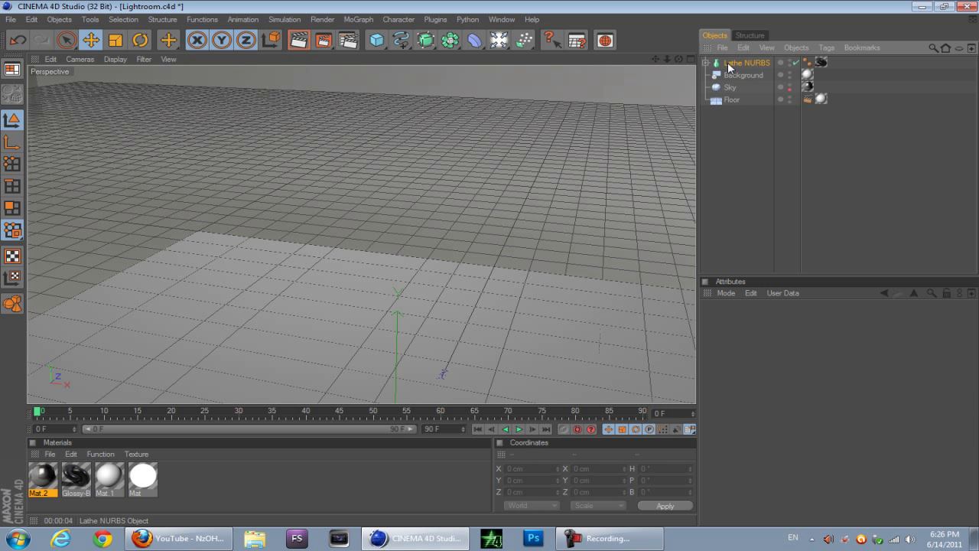
{"action": "left_click", "coordinate": [744, 48]}
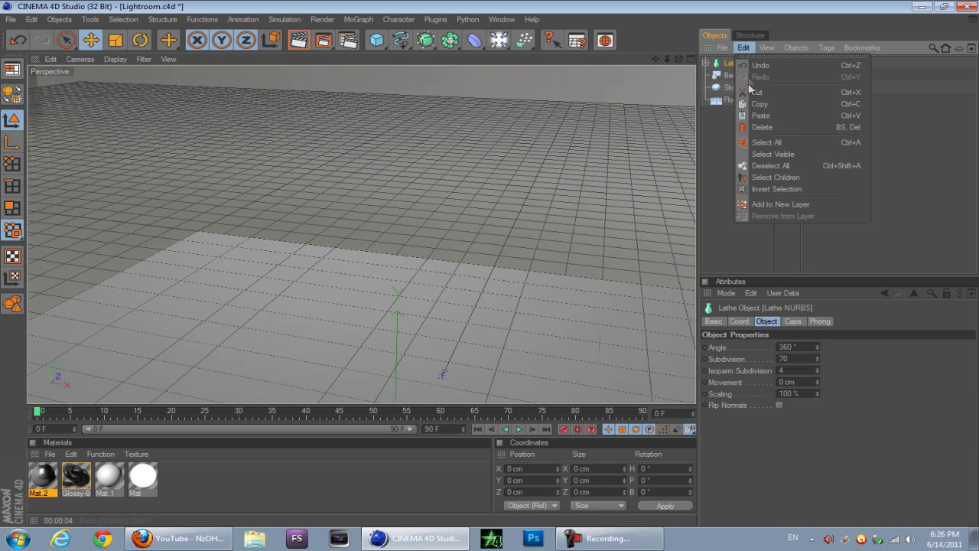
{"action": "left_click", "coordinate": [754, 104]}
{"action": "left_click", "coordinate": [745, 48]}
{"action": "left_click", "coordinate": [770, 117]}
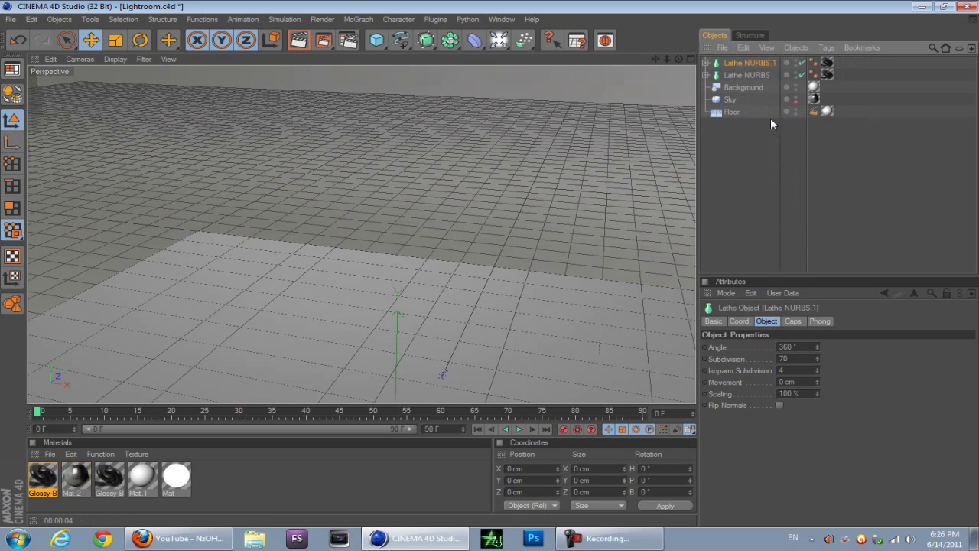
Step: At frame 23, move the copied sphere about 356 cm along X and scale it down to about 285 cm wide
{"action": "left_click", "coordinate": [519, 429]}
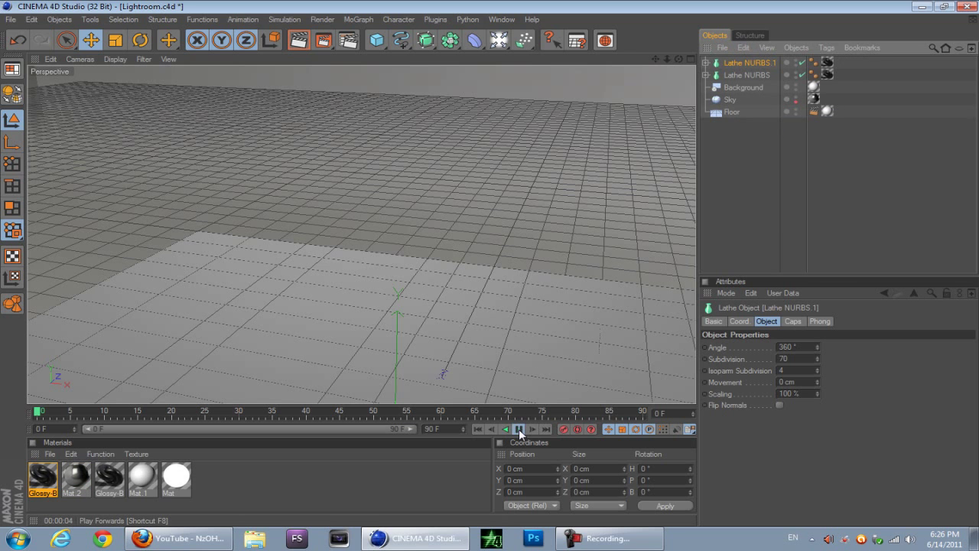
{"action": "scroll", "coordinate": [388, 390], "scroll_direction": "down", "scroll_amount": 5}
{"action": "left_click_drag", "start_coordinate": [388, 390], "coordinate": [531, 397]}
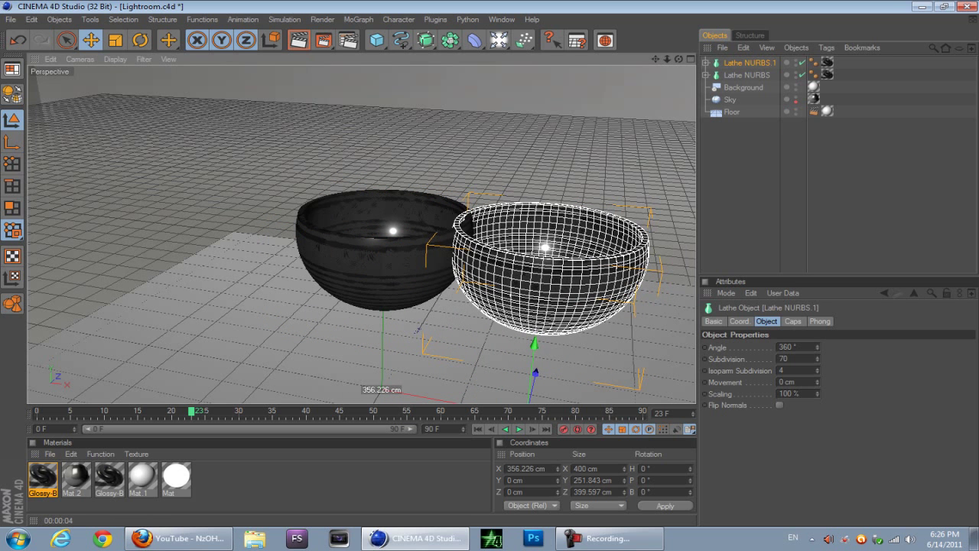
{"action": "left_click", "coordinate": [115, 40]}
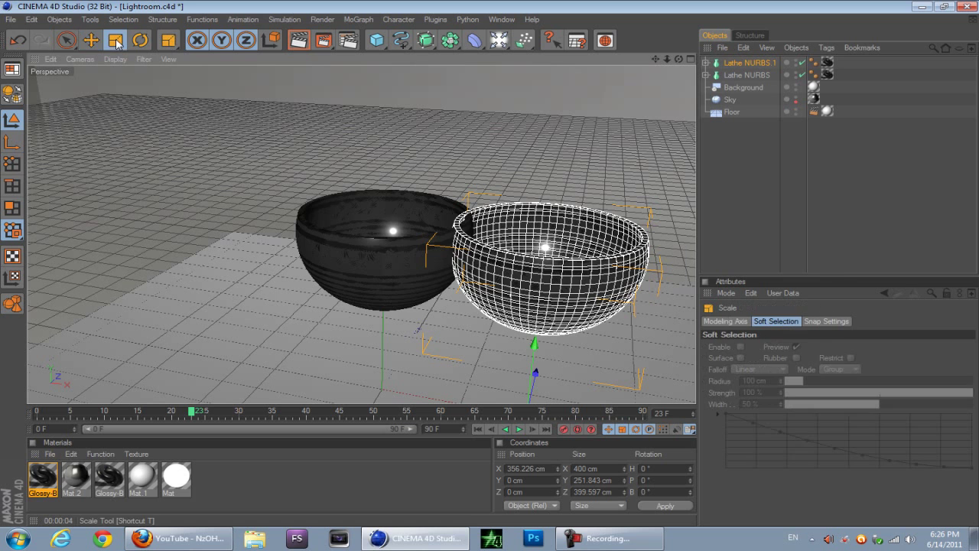
{"action": "left_click_drag", "start_coordinate": [538, 357], "coordinate": [490, 356]}
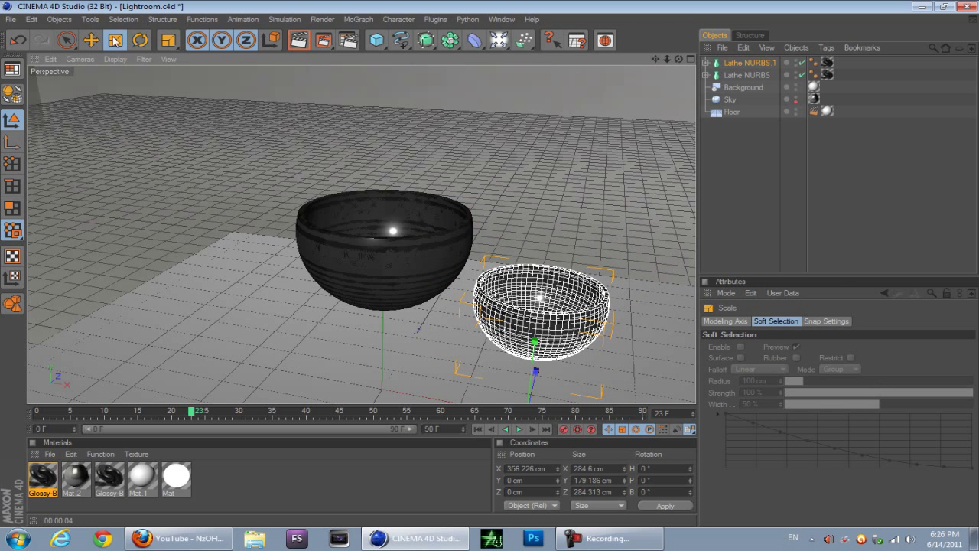
Step: Move the smaller sphere inside the larger one, to about X 14 cm and Y 163 cm
{"action": "key", "text": "e"}
{"action": "left_click_drag", "start_coordinate": [535, 342], "coordinate": [541, 285]}
{"action": "left_click_drag", "start_coordinate": [633, 376], "coordinate": [480, 354]}
Step: Shift the outer sphere's rectangle keyframes to start at frame 40 and end at frame 70, and rewind the animation
{"action": "left_click", "coordinate": [743, 62]}
{"action": "left_click", "coordinate": [706, 63]}
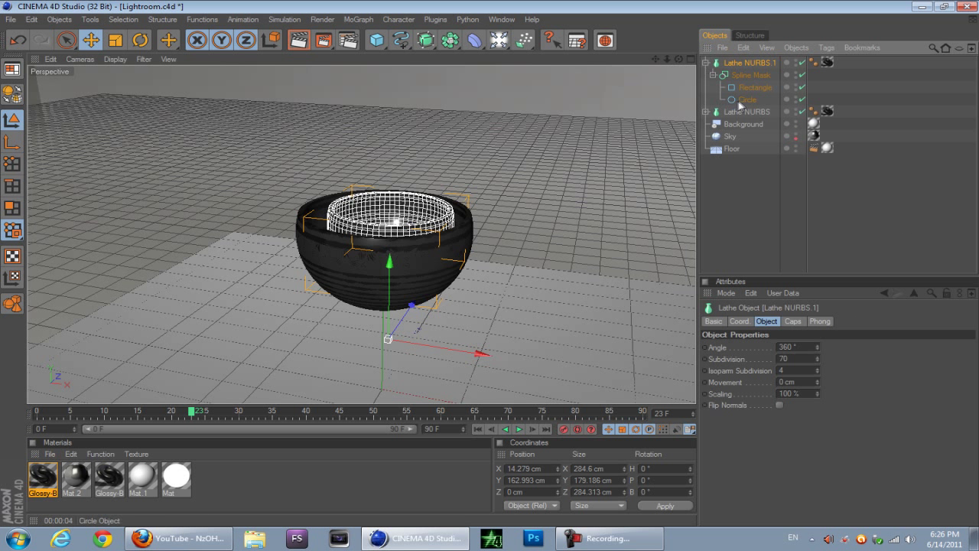
{"action": "left_click", "coordinate": [742, 88]}
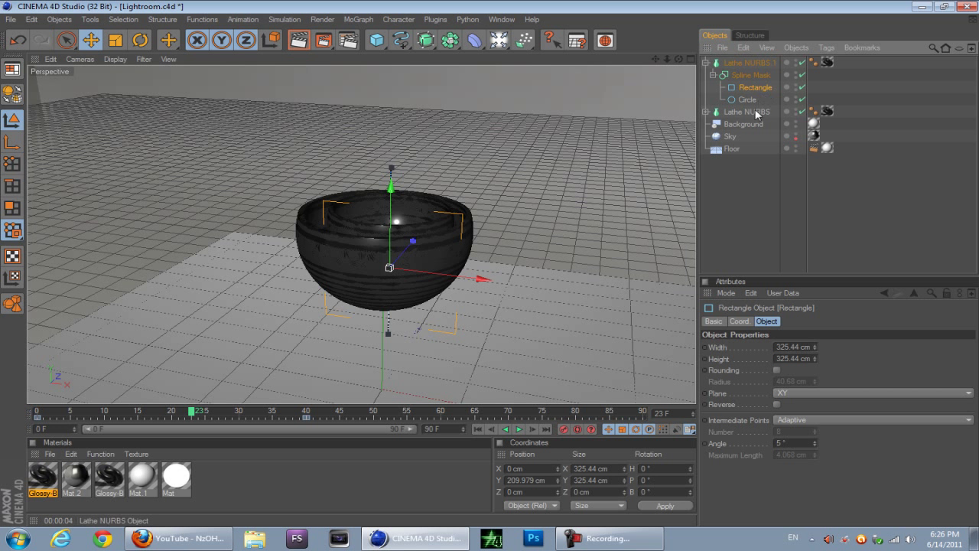
{"action": "left_click", "coordinate": [707, 112]}
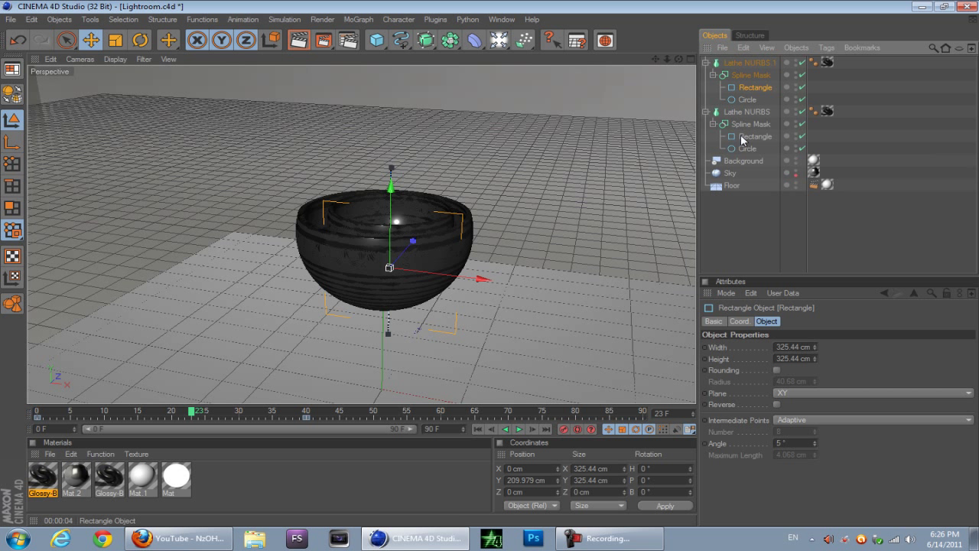
{"action": "left_click", "coordinate": [742, 137]}
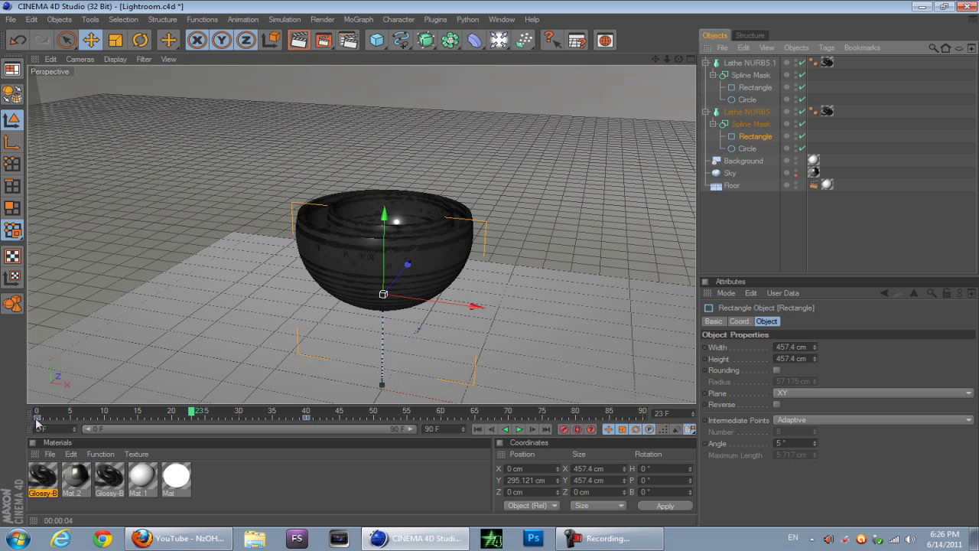
{"action": "left_click_drag", "start_coordinate": [40, 422], "coordinate": [202, 419]}
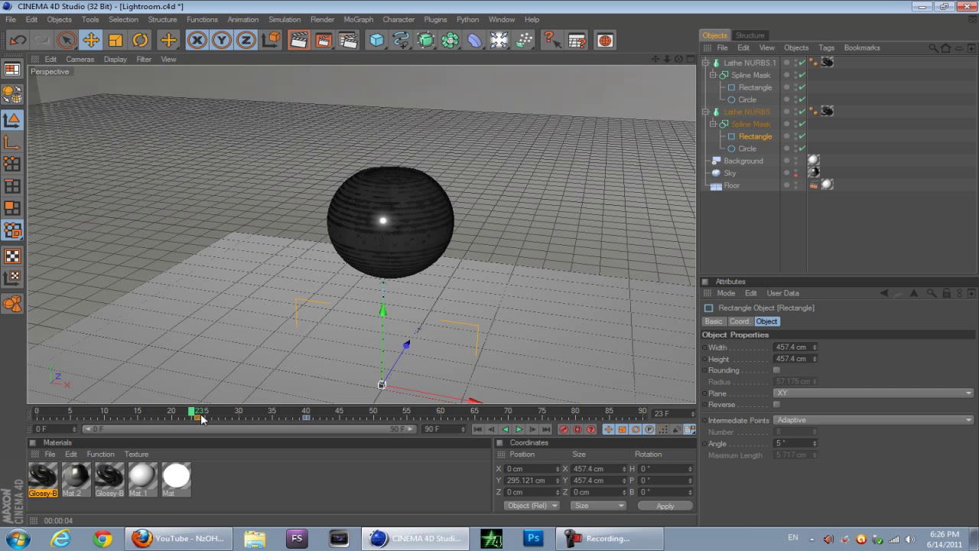
{"action": "left_click", "coordinate": [306, 417]}
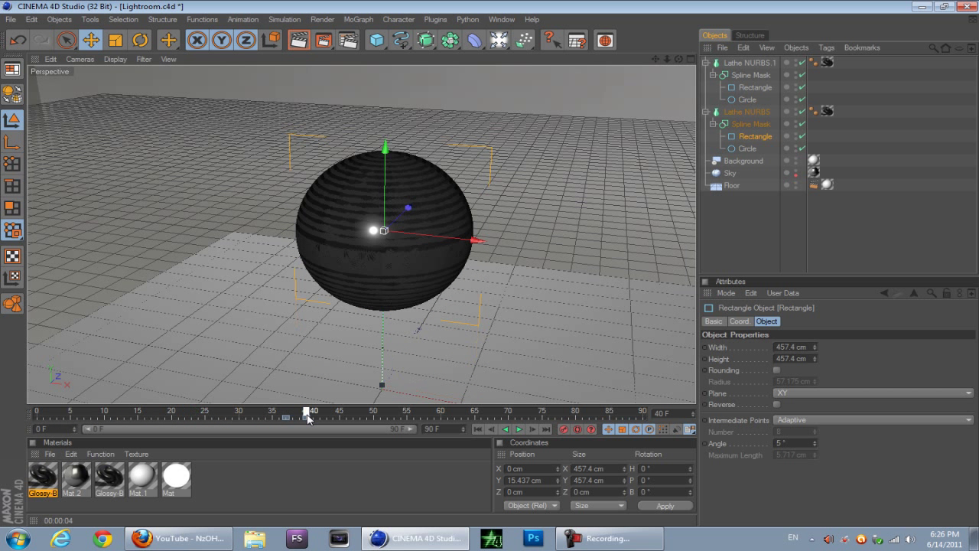
{"action": "left_click_drag", "start_coordinate": [308, 419], "coordinate": [473, 415]}
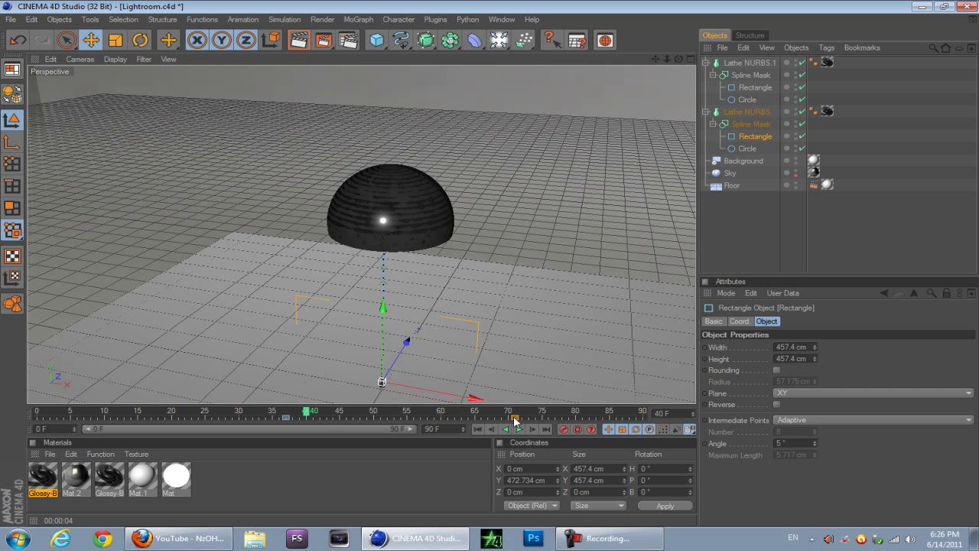
{"action": "left_click_drag", "start_coordinate": [288, 418], "coordinate": [309, 421]}
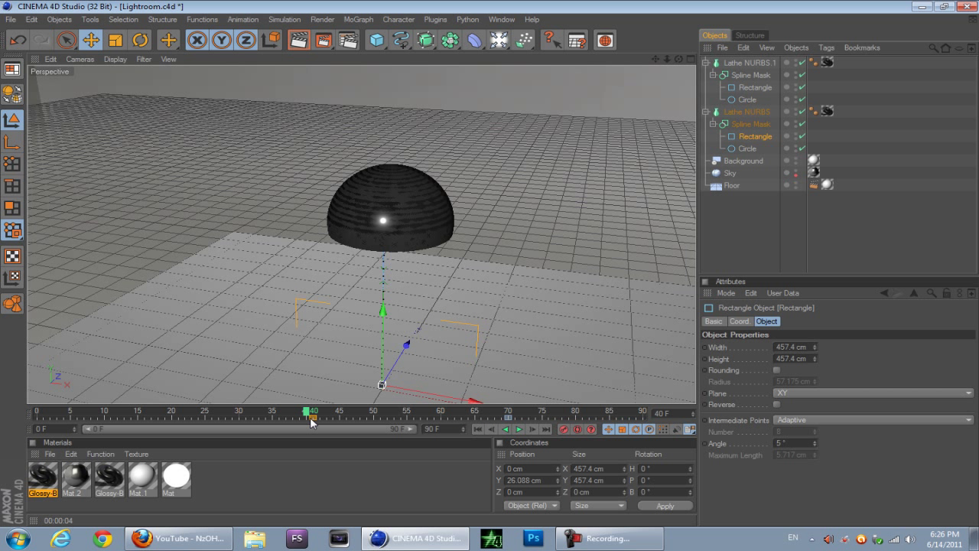
{"action": "left_click", "coordinate": [477, 430]}
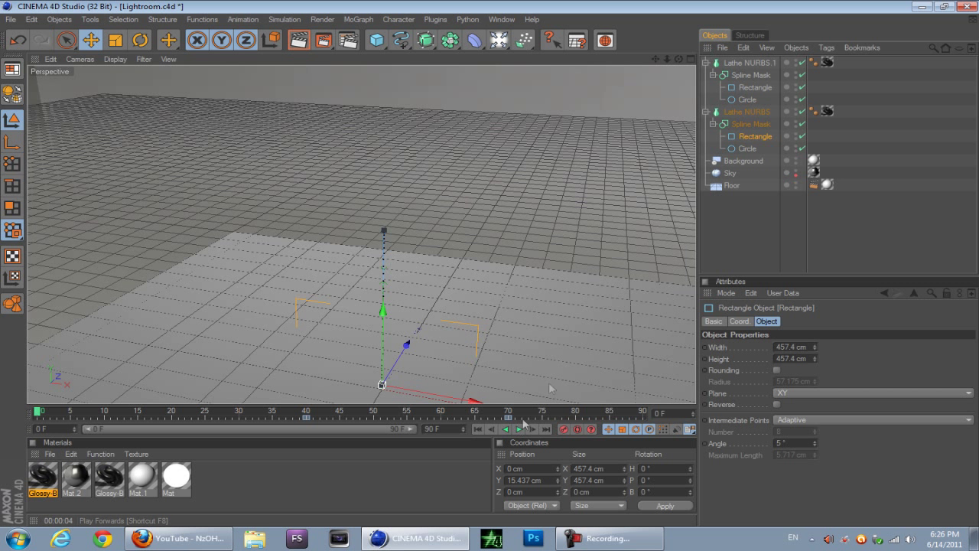
Step: Go to frame 30 and delete the inner sphere's rectangle keyframe at frame 40
{"action": "left_click", "coordinate": [752, 88]}
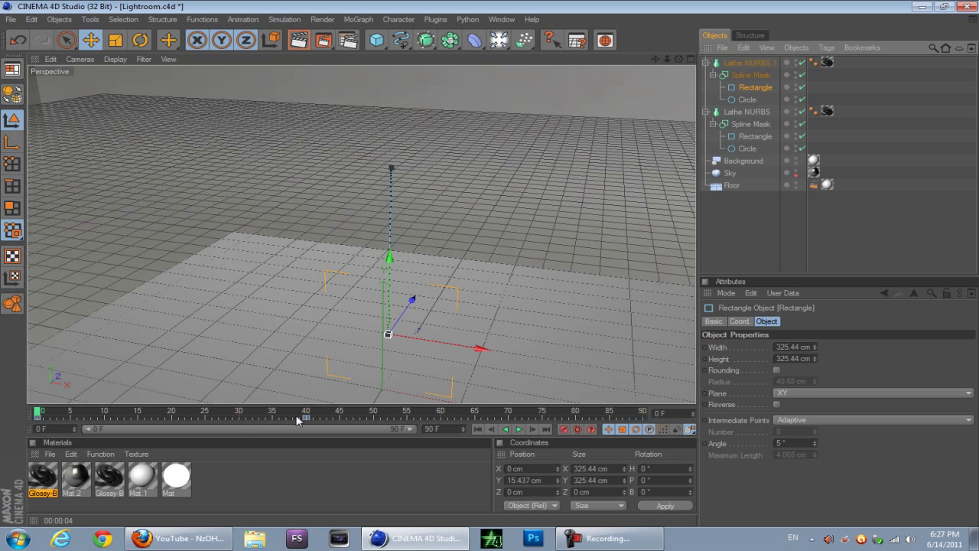
{"action": "left_click", "coordinate": [758, 100]}
{"action": "left_click", "coordinate": [757, 89]}
{"action": "left_click", "coordinate": [518, 430]}
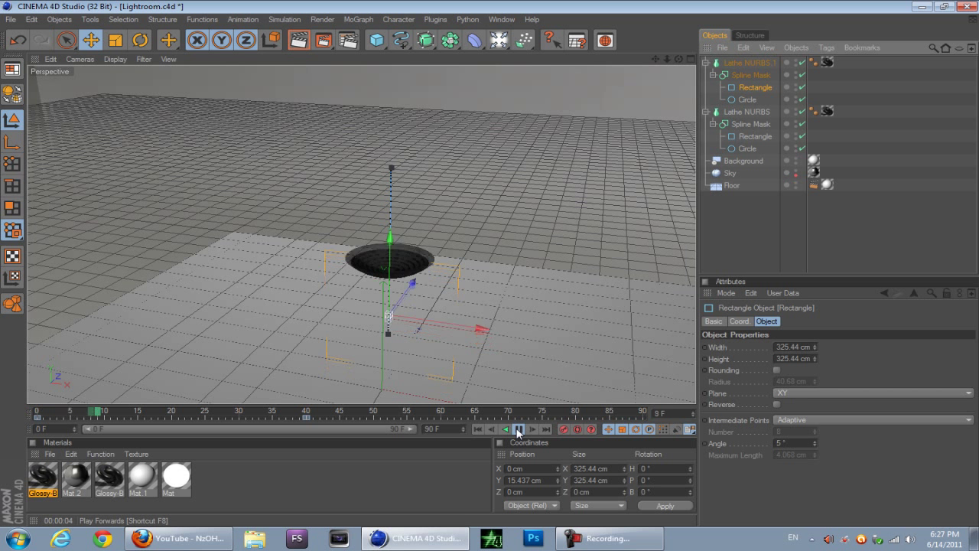
{"action": "mouse_move", "coordinate": [266, 414]}
{"action": "left_mouse_down"}
{"action": "mouse_move", "coordinate": [291, 414]}
{"action": "mouse_move", "coordinate": [262, 416]}
{"action": "left_mouse_up"}
{"action": "left_click", "coordinate": [305, 418]}
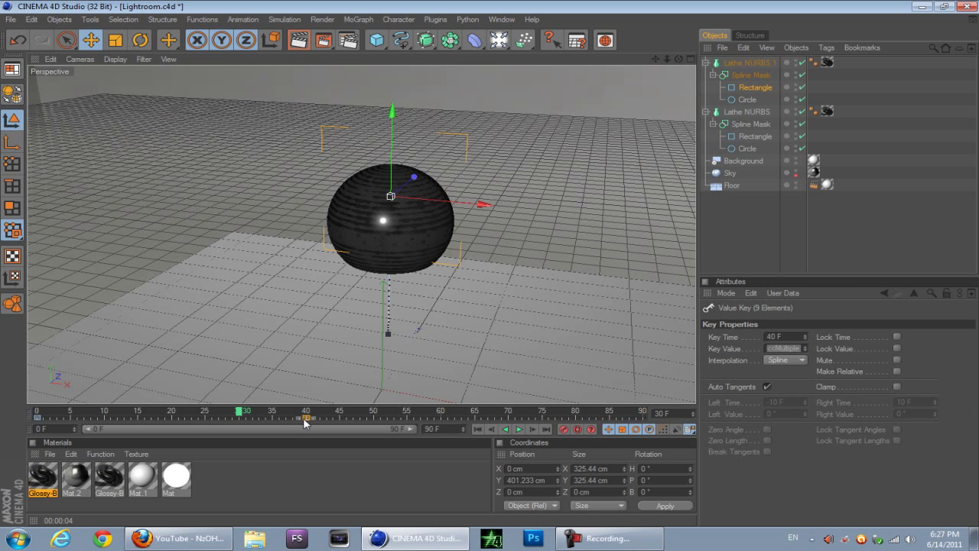
{"action": "key", "text": "Delete"}
Step: Raise the inner sphere's rectangle to about 329 cm in Y, record a keyframe at frame 30 and replay the animation
{"action": "left_click_drag", "start_coordinate": [388, 259], "coordinate": [391, 146]}
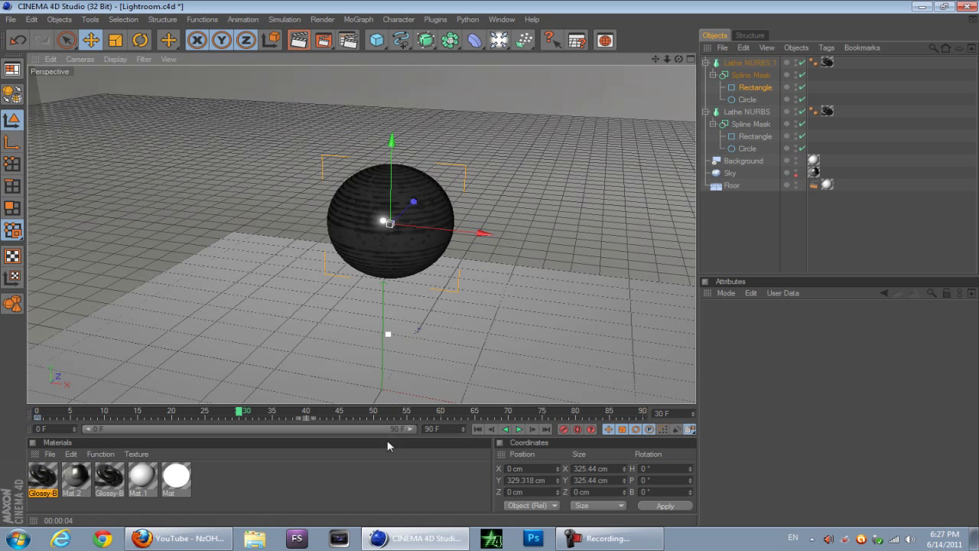
{"action": "left_click", "coordinate": [563, 429]}
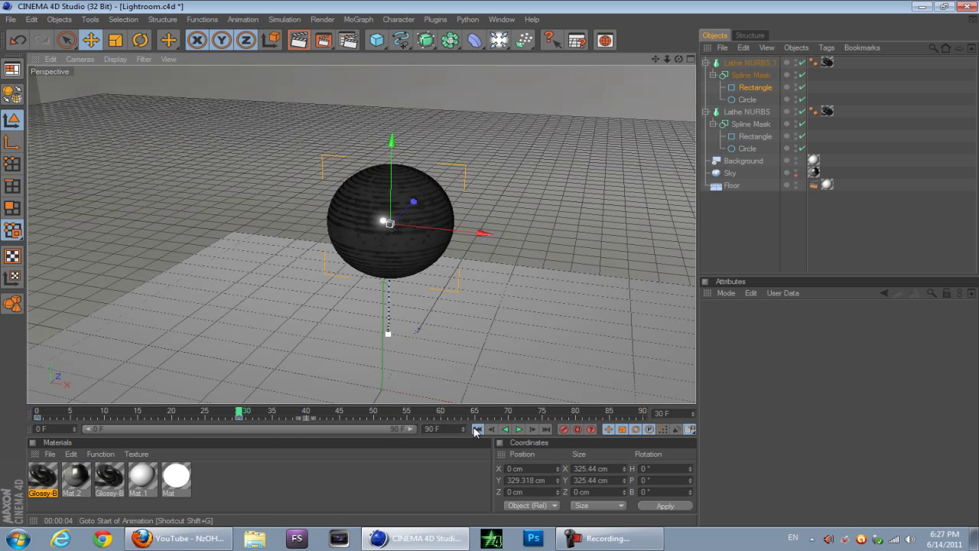
{"action": "left_click", "coordinate": [477, 429]}
{"action": "left_click", "coordinate": [520, 429]}
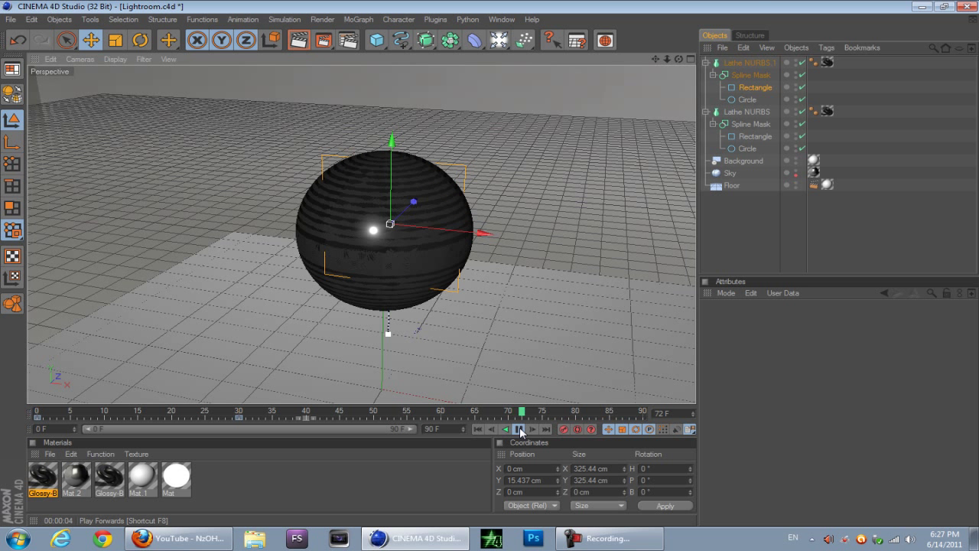
Step: Centre the inner sphere within the outer one in the Top view, at about 5.5 cm in X, and return to the perspective view
{"action": "left_click", "coordinate": [688, 60]}
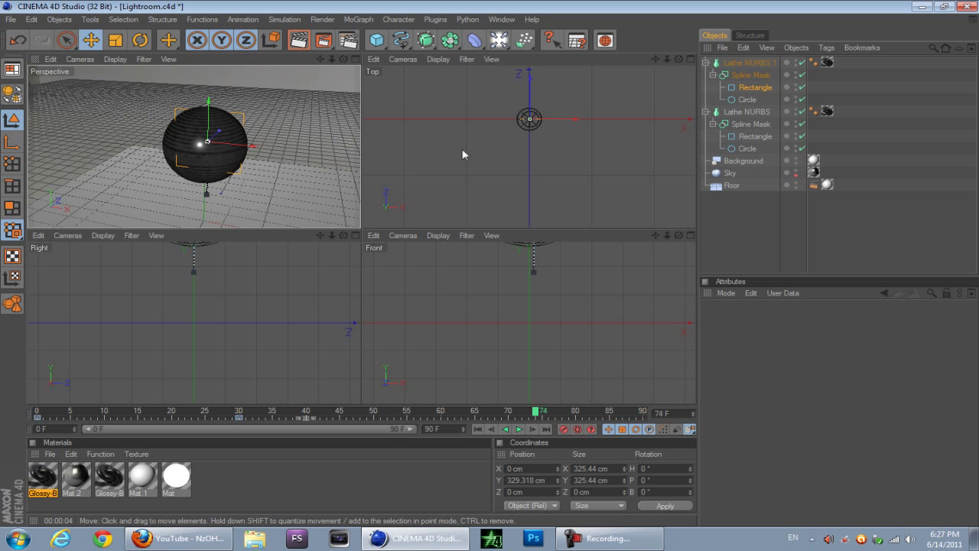
{"action": "scroll", "coordinate": [536, 165], "scroll_direction": "up", "scroll_amount": 4}
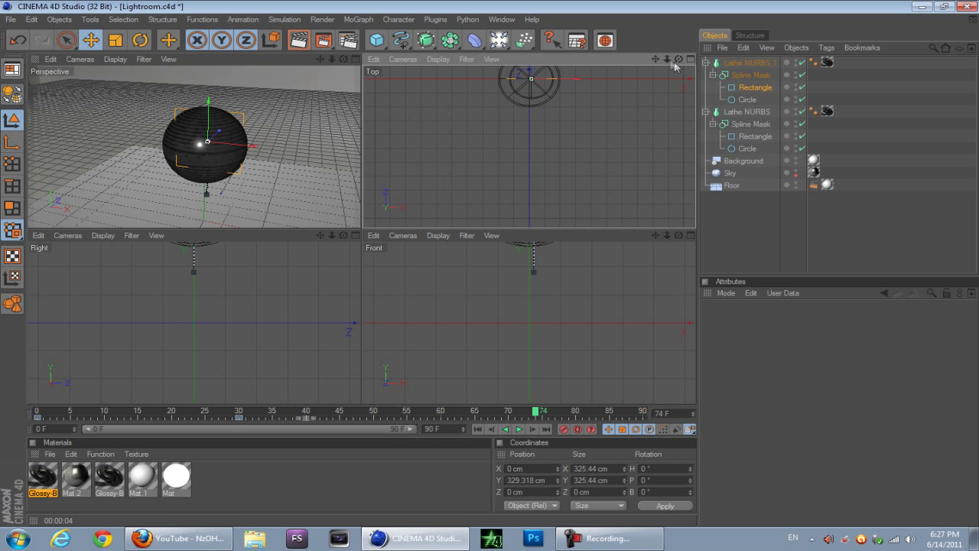
{"action": "left_click_drag", "start_coordinate": [656, 59], "coordinate": [657, 126]}
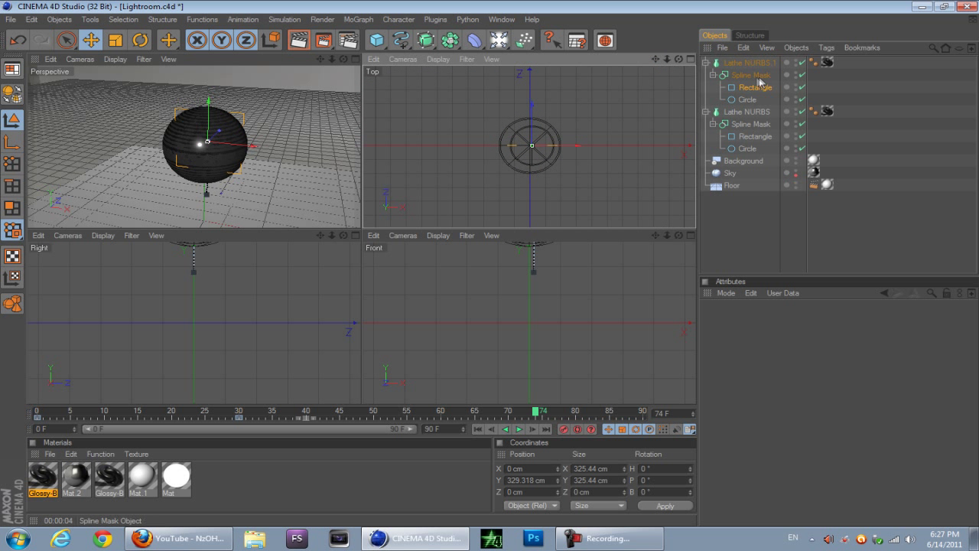
{"action": "left_click", "coordinate": [748, 62]}
{"action": "left_click_drag", "start_coordinate": [536, 146], "coordinate": [535, 145]}
{"action": "left_click_drag", "start_coordinate": [531, 145], "coordinate": [530, 146]}
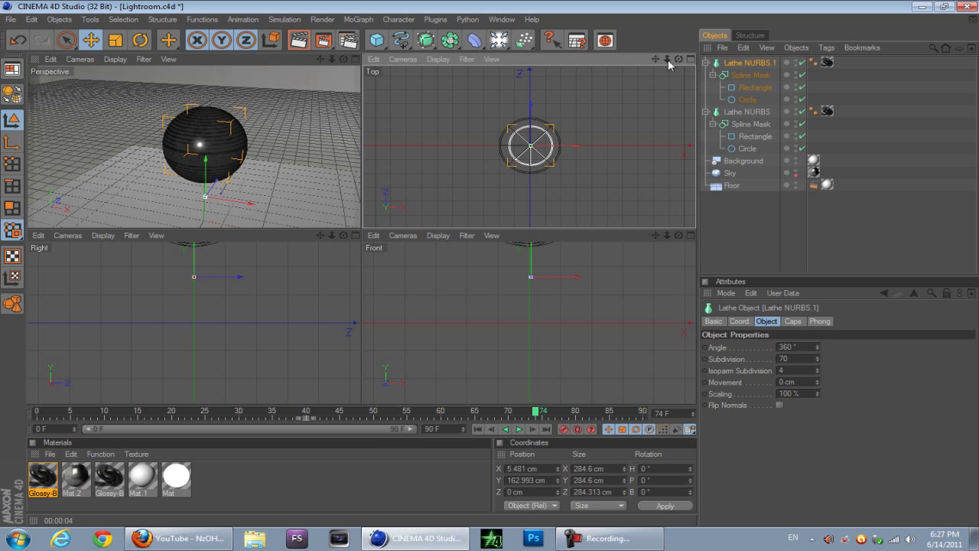
{"action": "left_click", "coordinate": [355, 59]}
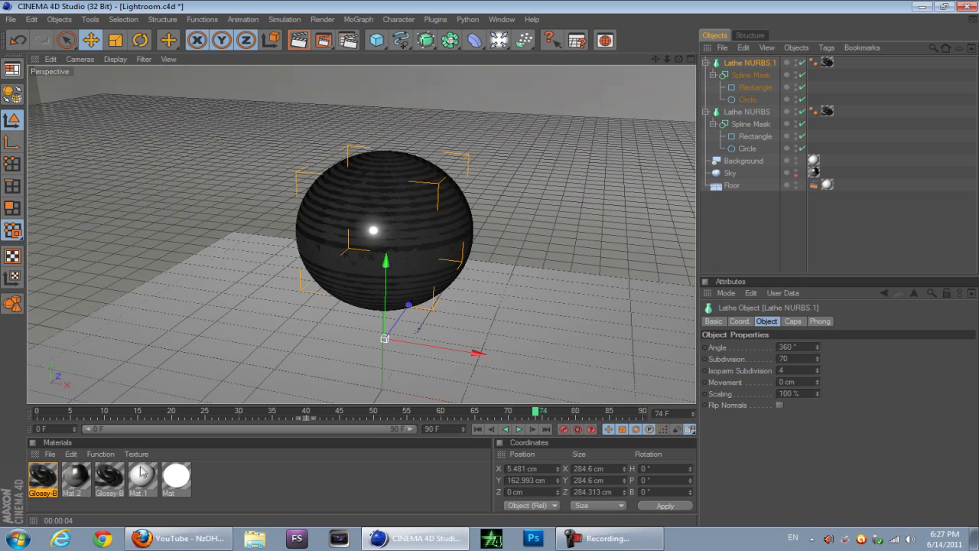
Step: Apply the Mat.1 material to the inner sphere, replay the animation to frame 74 and render the perspective view
{"action": "left_click_drag", "start_coordinate": [142, 476], "coordinate": [462, 354]}
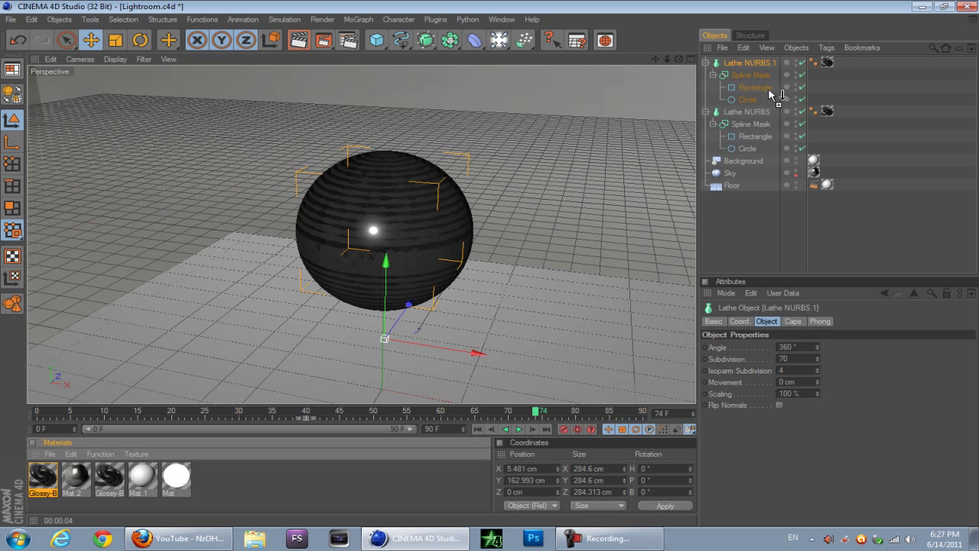
{"action": "left_click_drag", "start_coordinate": [768, 68], "coordinate": [768, 66]}
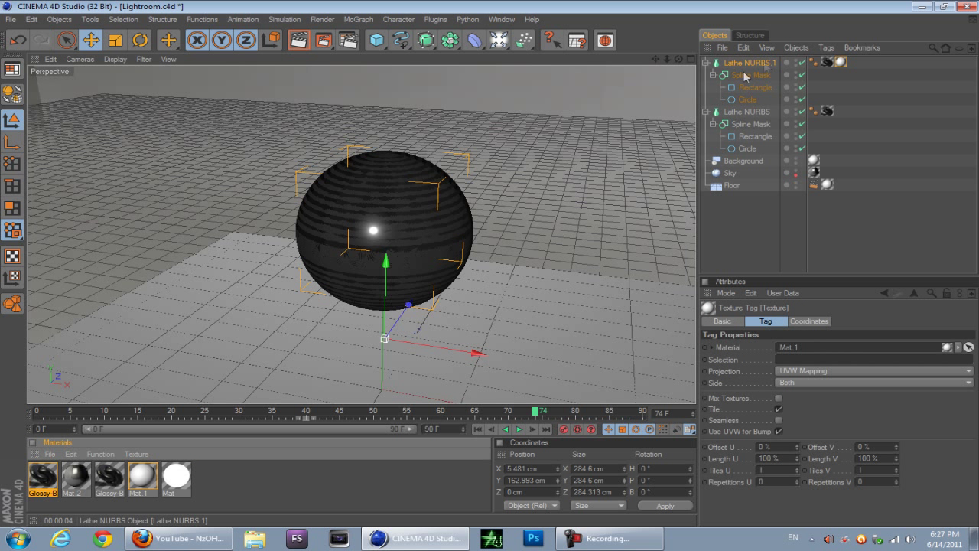
{"action": "left_click", "coordinate": [477, 429]}
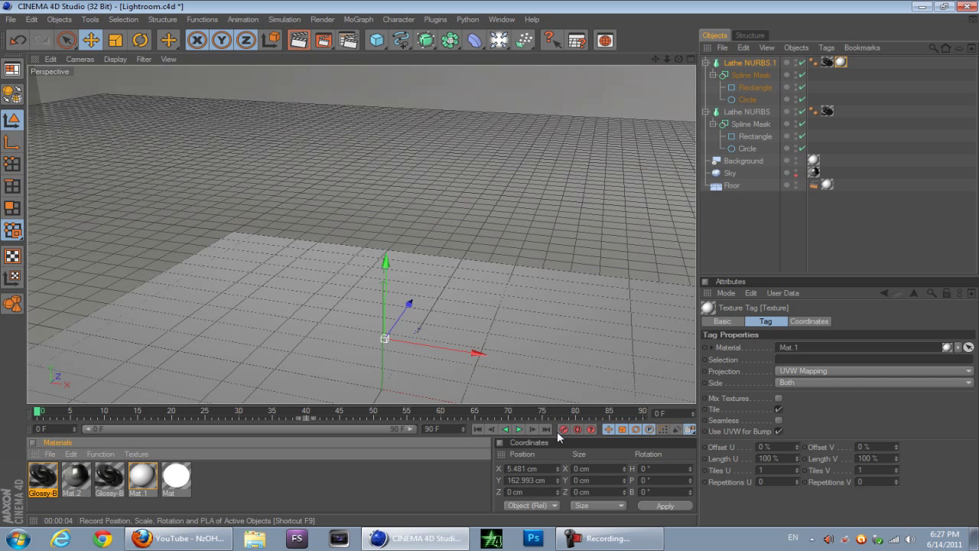
{"action": "left_click", "coordinate": [519, 429]}
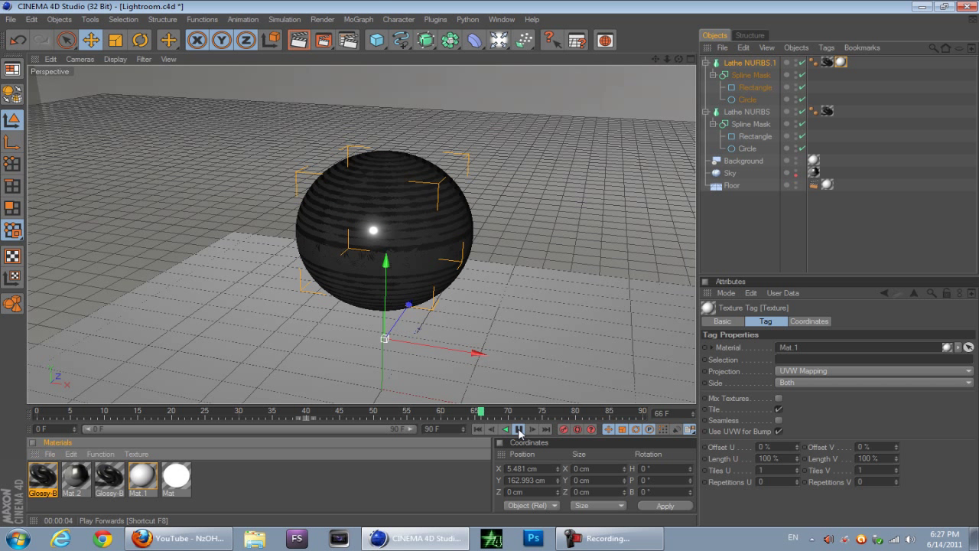
{"action": "left_click", "coordinate": [519, 429]}
{"action": "left_click", "coordinate": [299, 41]}
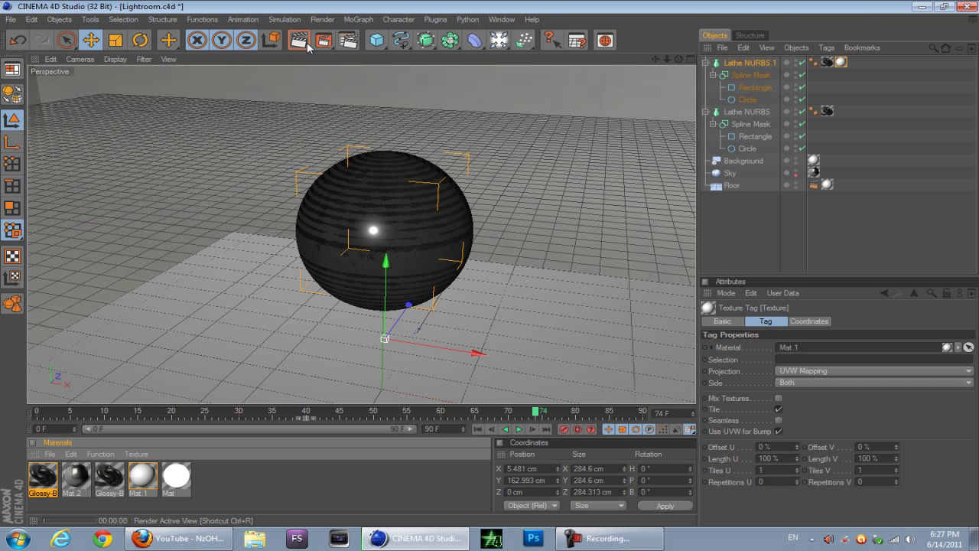